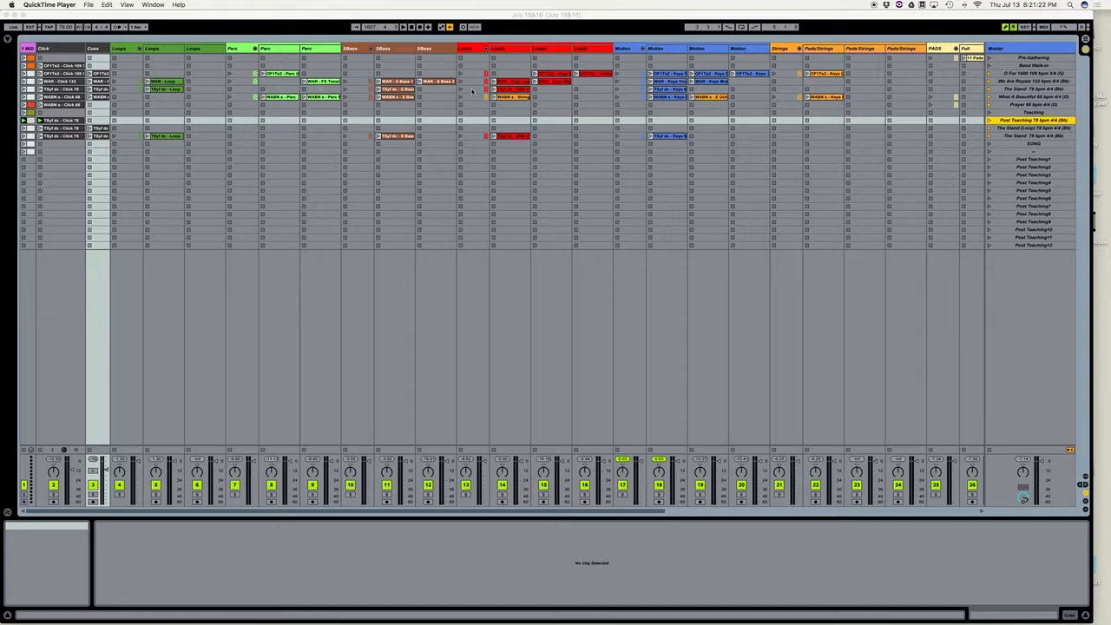
# Step: Fold the Band, Vox, PADS and Strings group tracks in the session grid
pyautogui.hscroll(5, 428, 126)
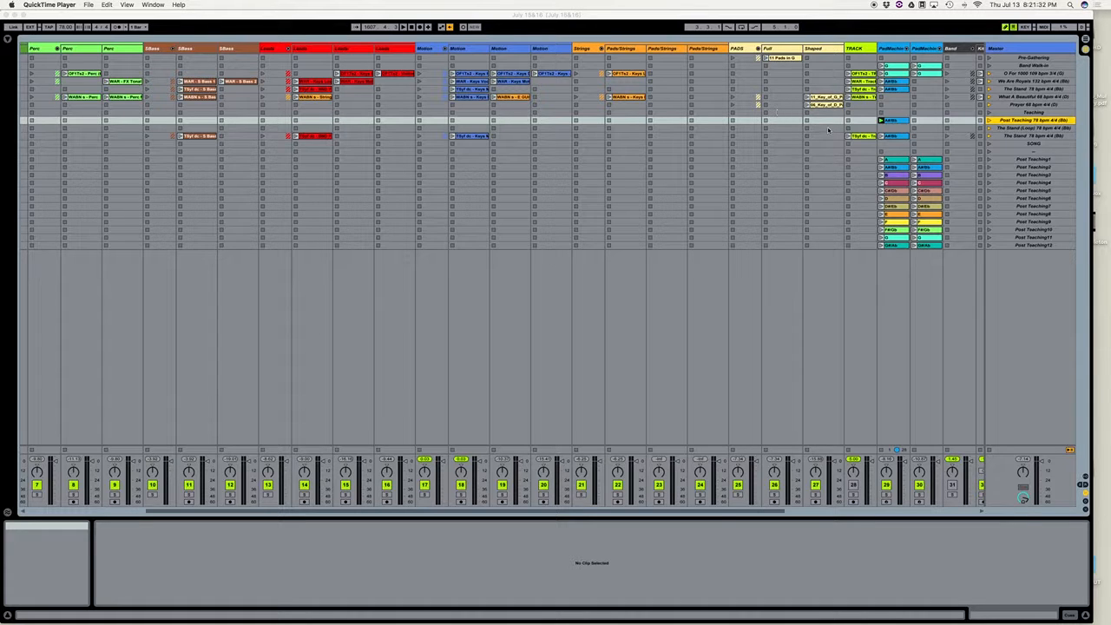
pyautogui.hscroll(5, 827, 131)
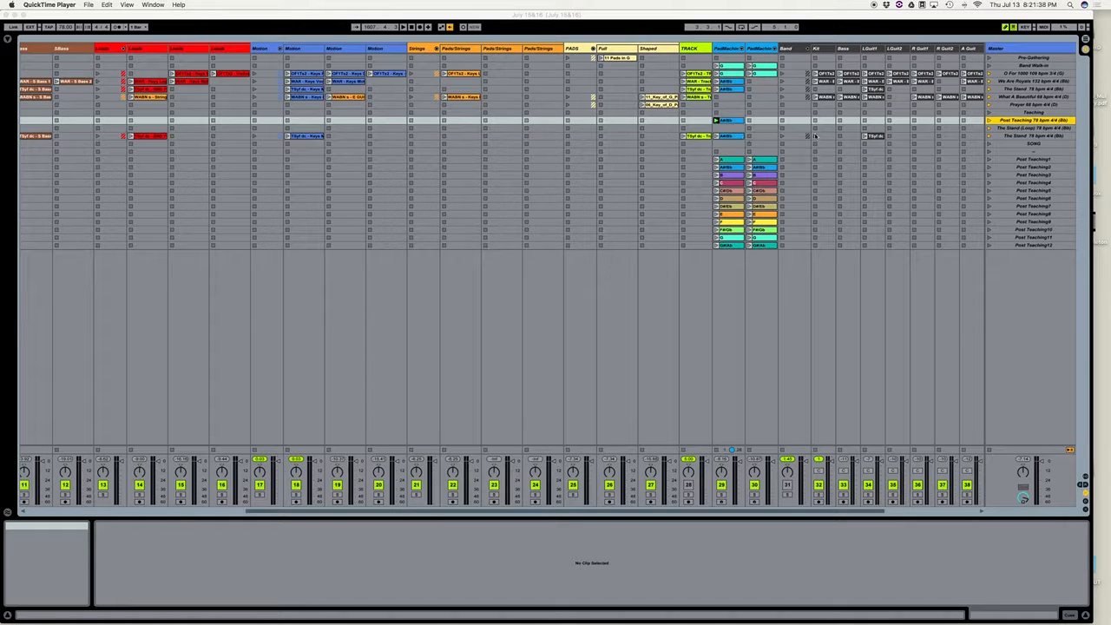
pyautogui.hscroll(5, 815, 136)
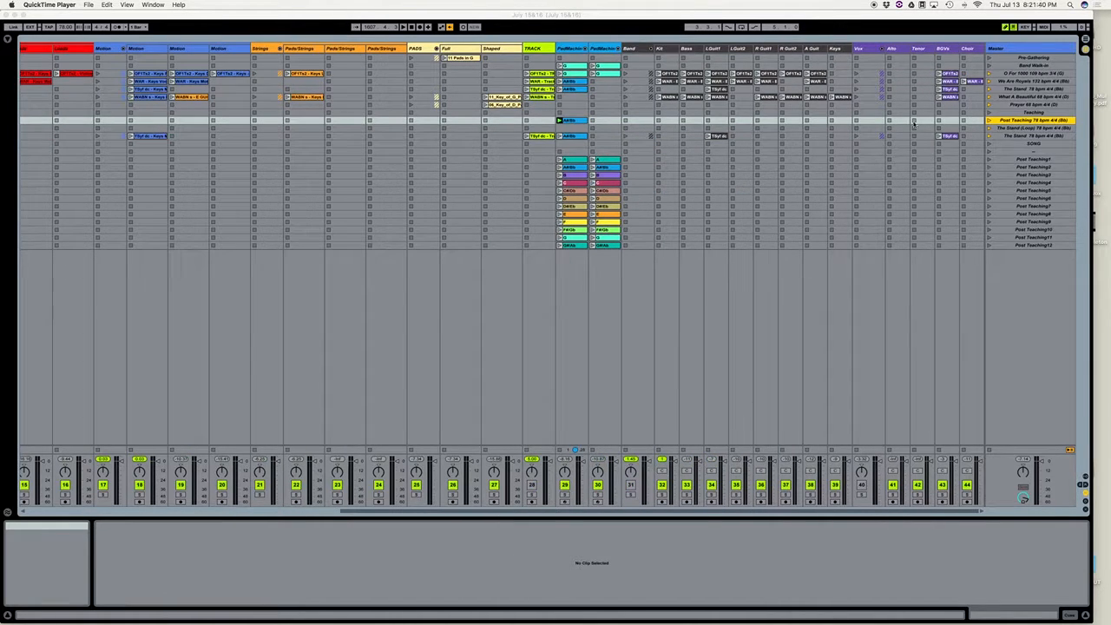
pyautogui.click(652, 49)
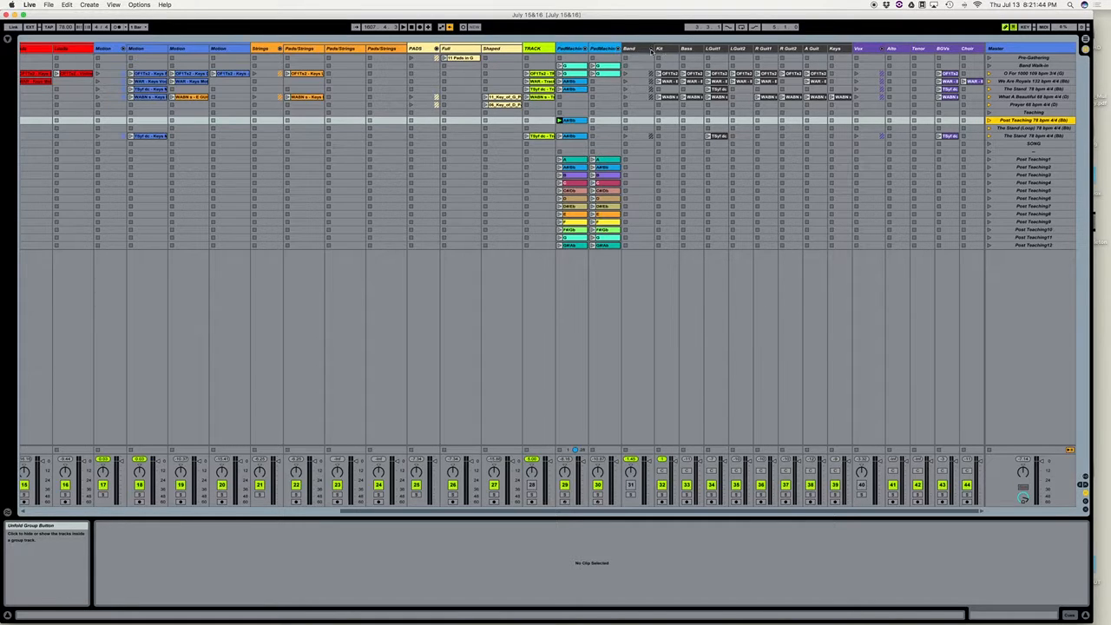
pyautogui.click(651, 49)
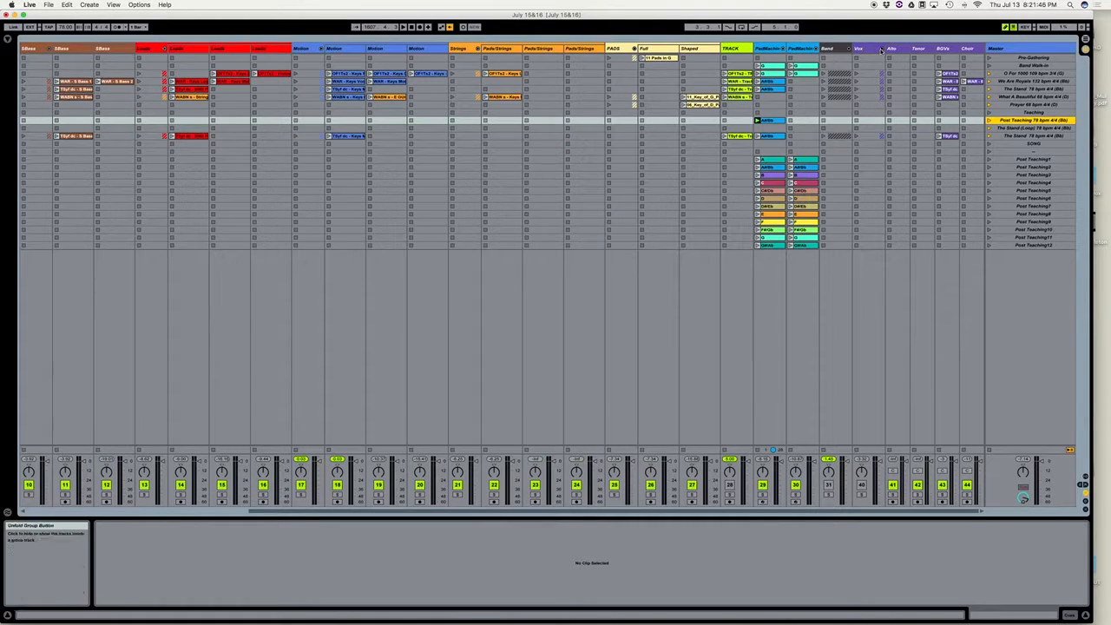
pyautogui.click(872, 50)
pyautogui.click(734, 49)
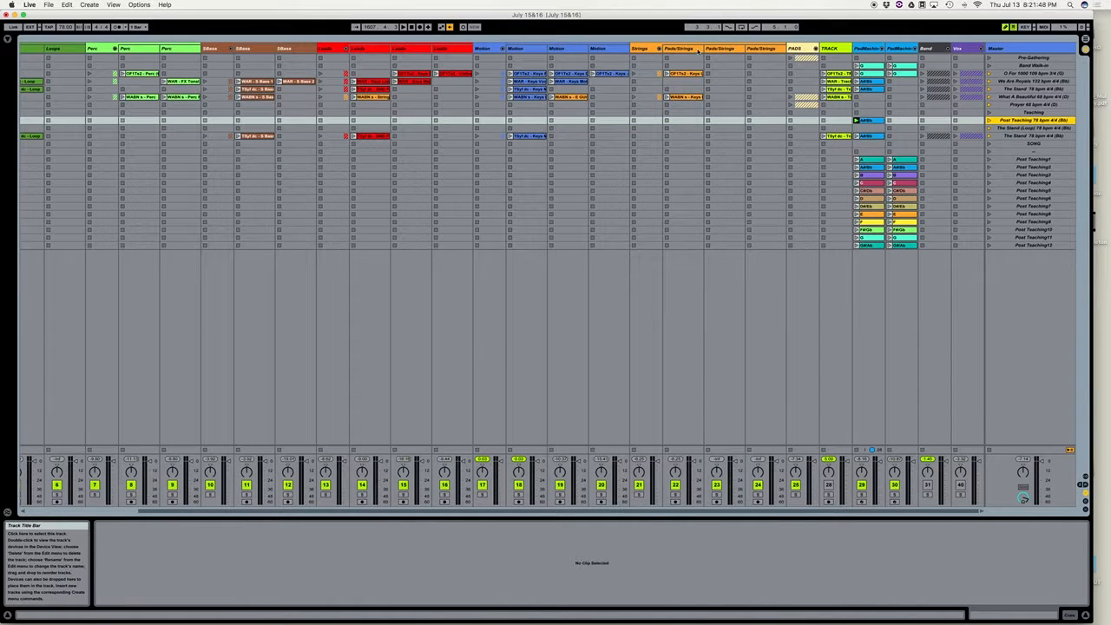
pyautogui.click(660, 49)
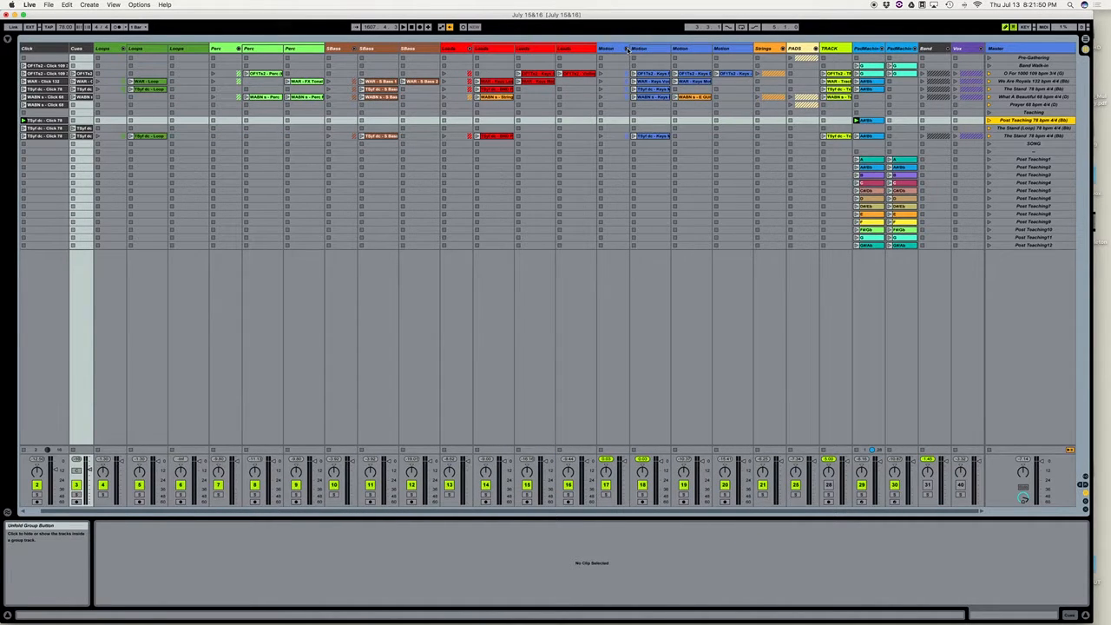
# Step: Fold the Motion, Leads, SBass, Perc and Loops groups, and narrow the Click track
pyautogui.click(628, 49)
pyautogui.click(487, 49)
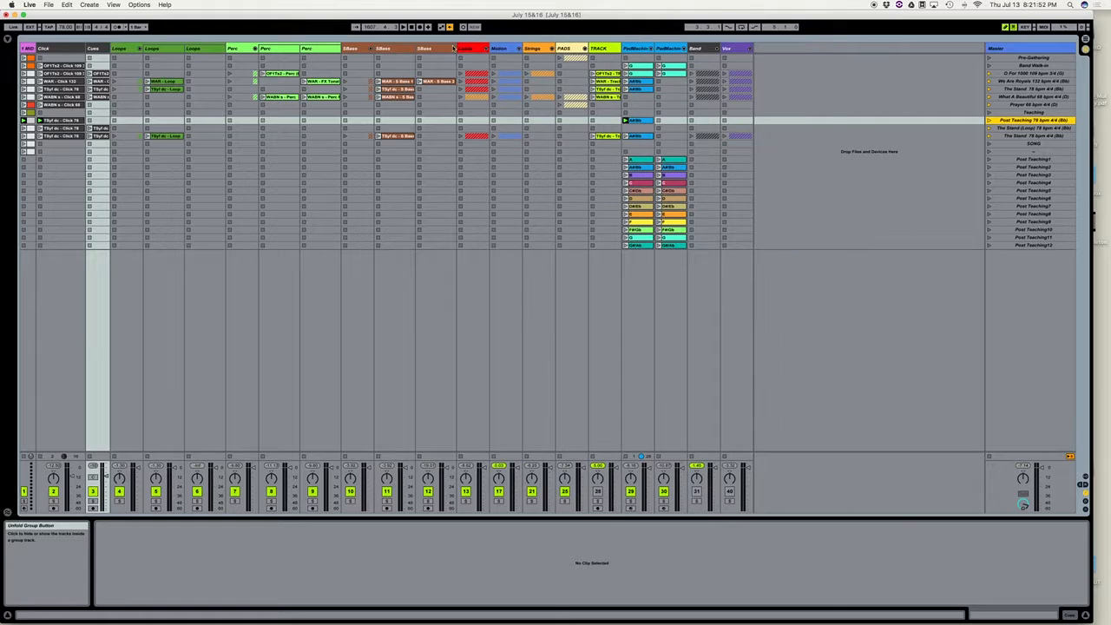
pyautogui.click(367, 49)
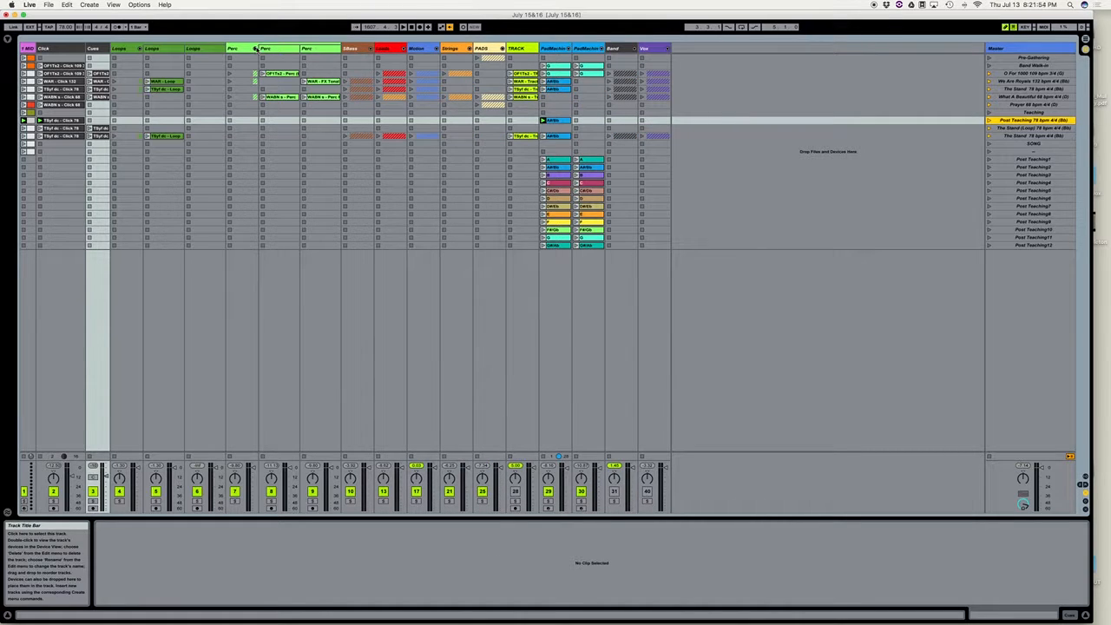
pyautogui.click(255, 49)
pyautogui.click(139, 48)
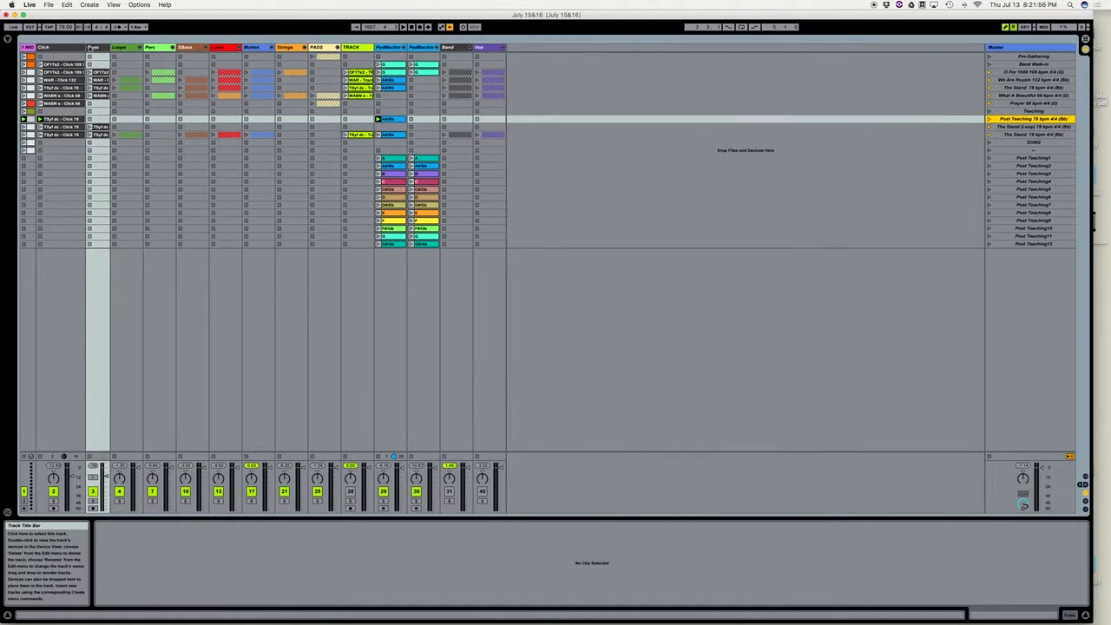
pyautogui.click(88, 48)
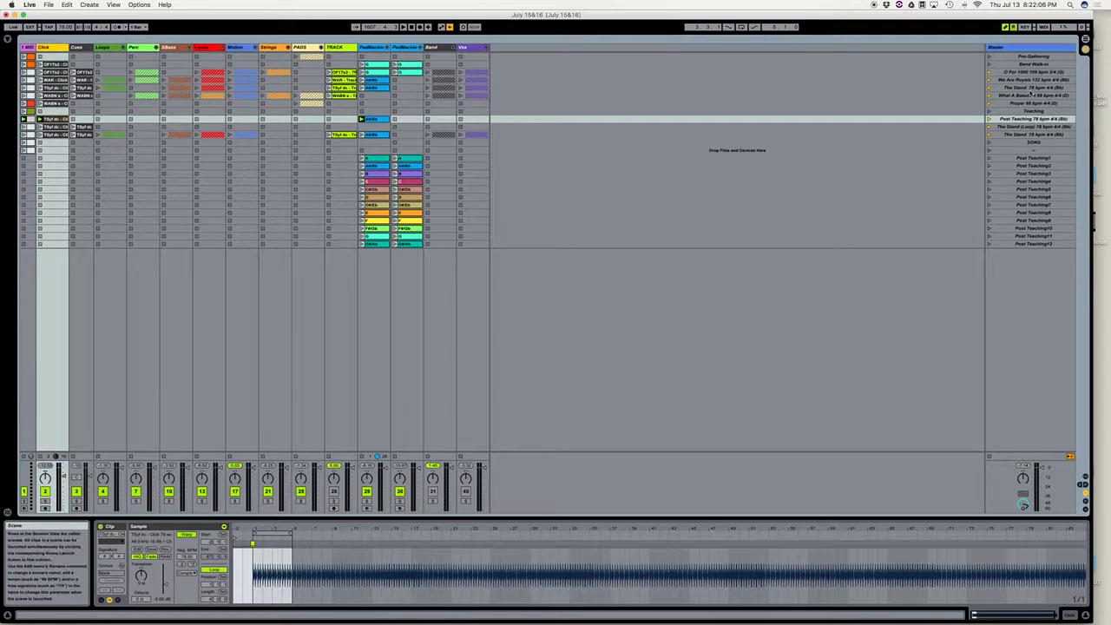
# Step: Select the Pre-Gathering scene and compare Session View with Arrangement View, hiding the browser in the arrangement before returning to Session View
pyautogui.click(1032, 57)
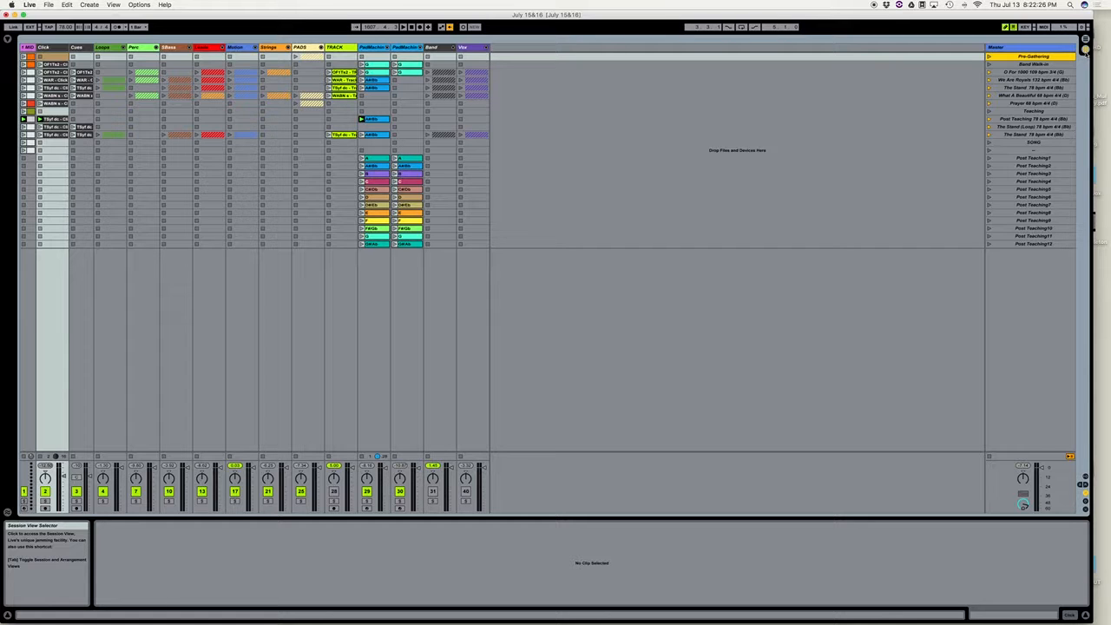
pyautogui.click(1085, 40)
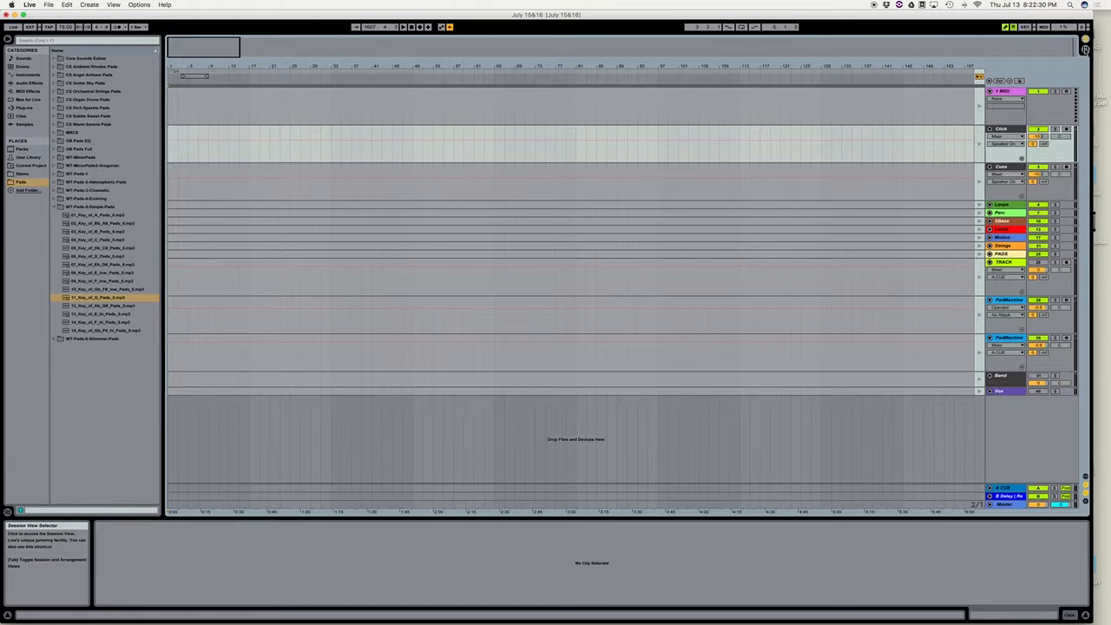
pyautogui.click(1085, 50)
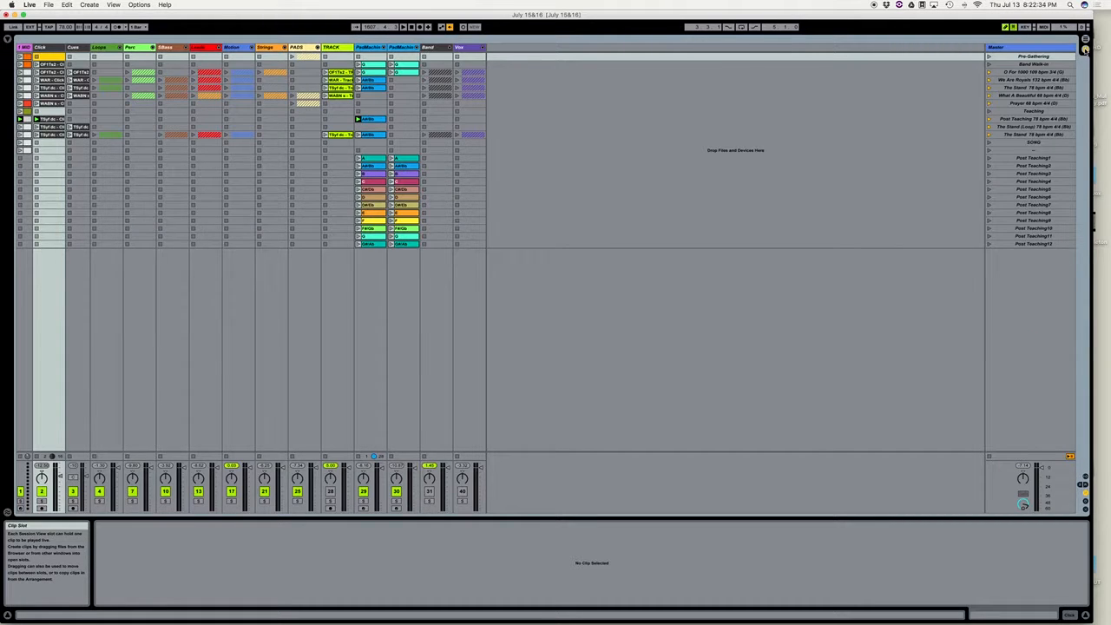
pyautogui.click(1086, 40)
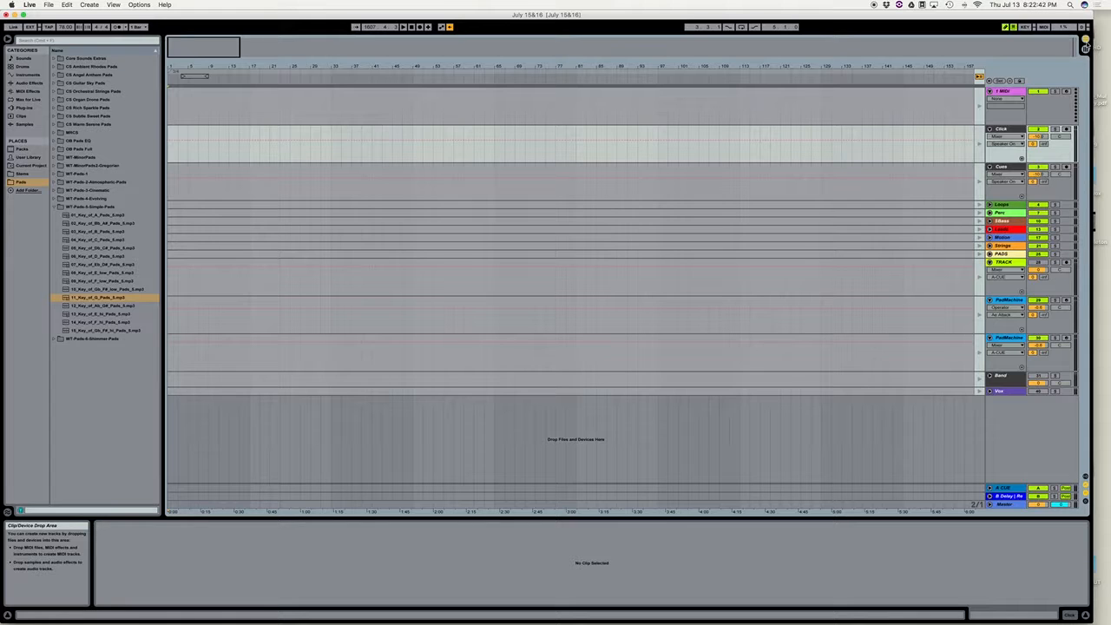
pyautogui.click(1085, 43)
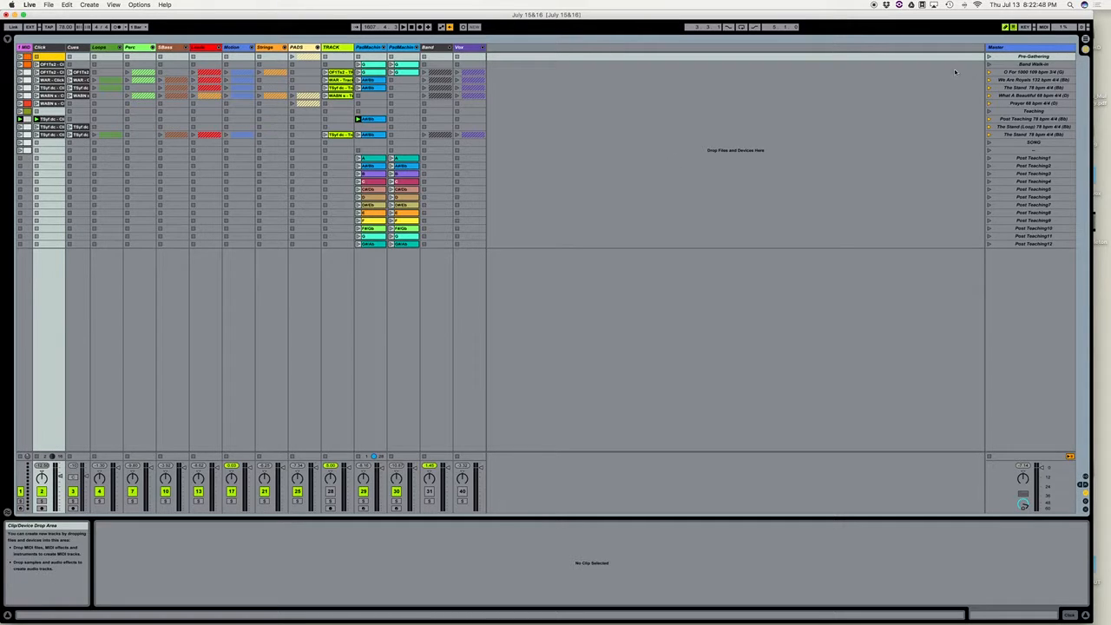
pyautogui.click(1085, 43)
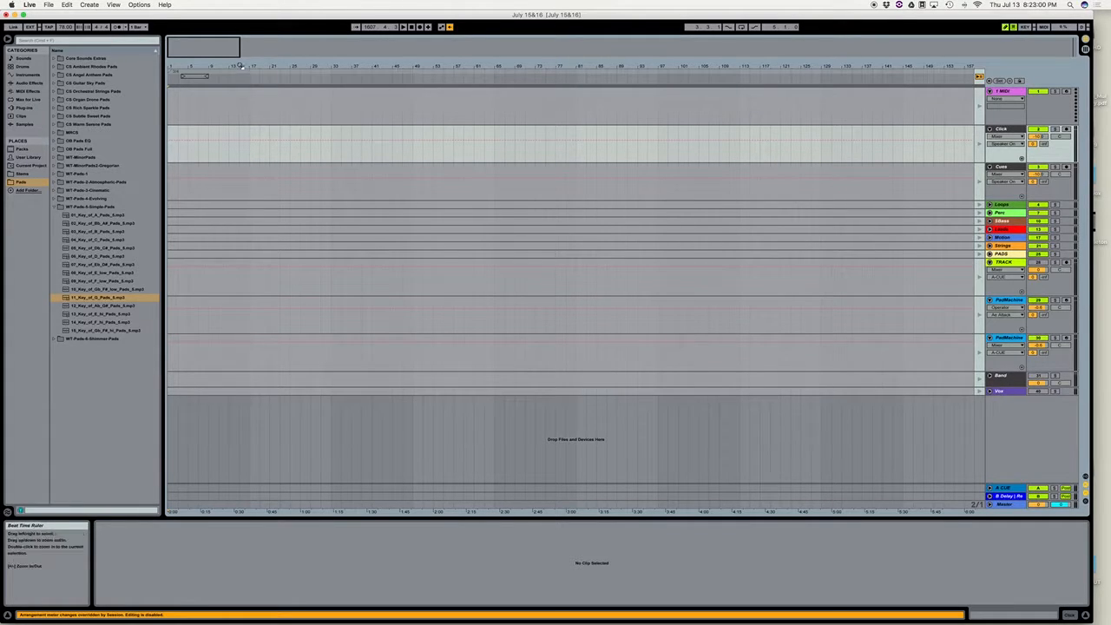
pyautogui.click(14, 39)
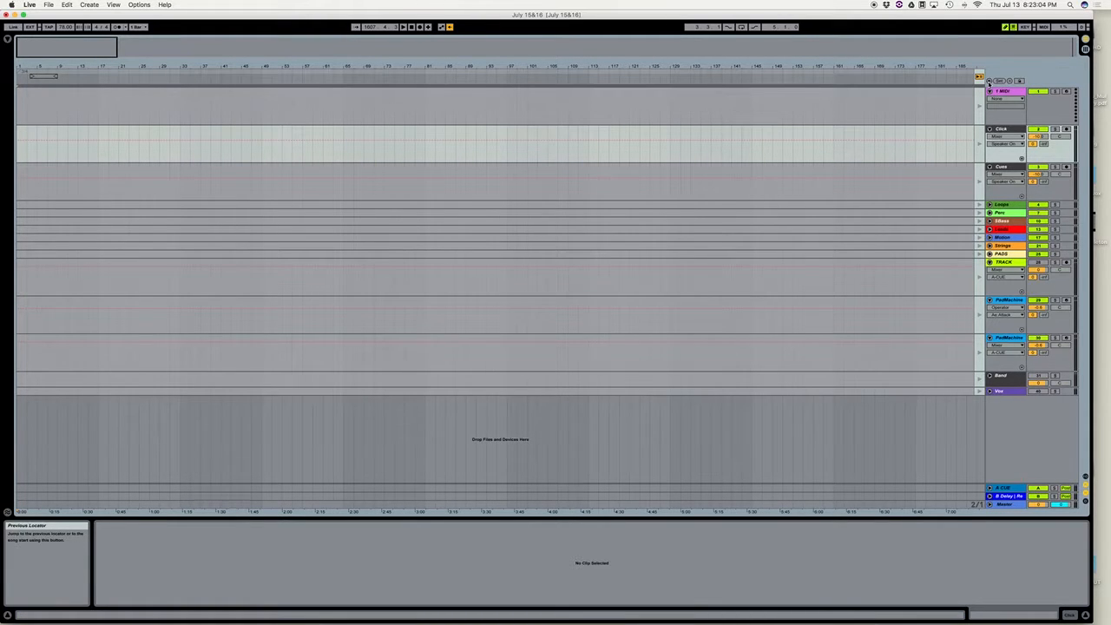
pyautogui.click(1085, 48)
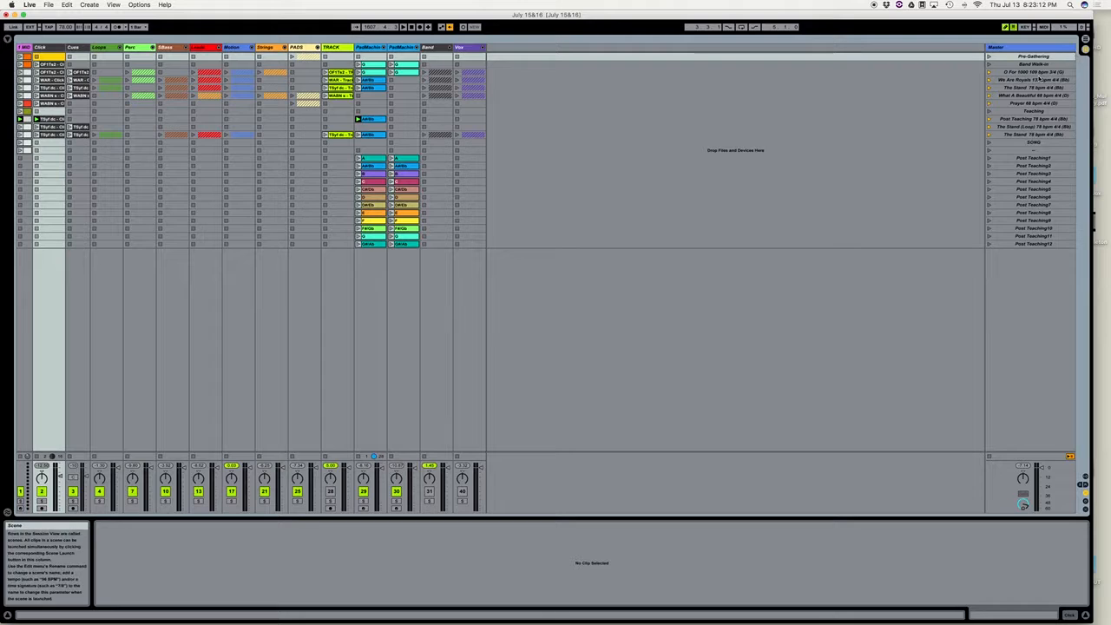
# Step: Launch the Pre-Gathering scene, unfold the PADS group and display the sample of its 11 Pads in G clip
pyautogui.click(1059, 57)
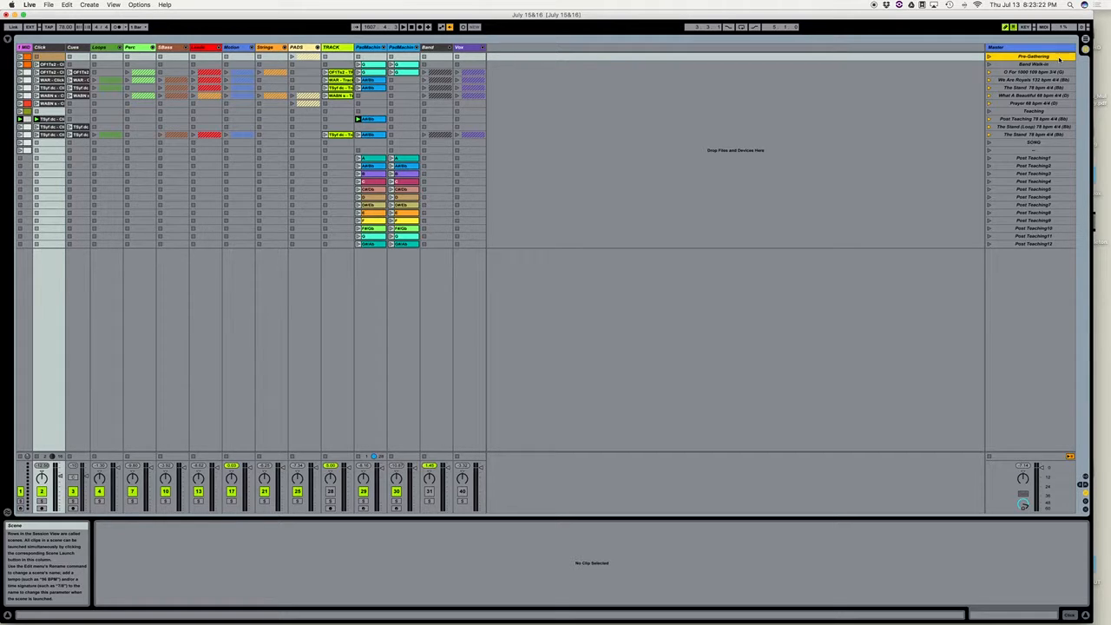
pyautogui.press('Down')
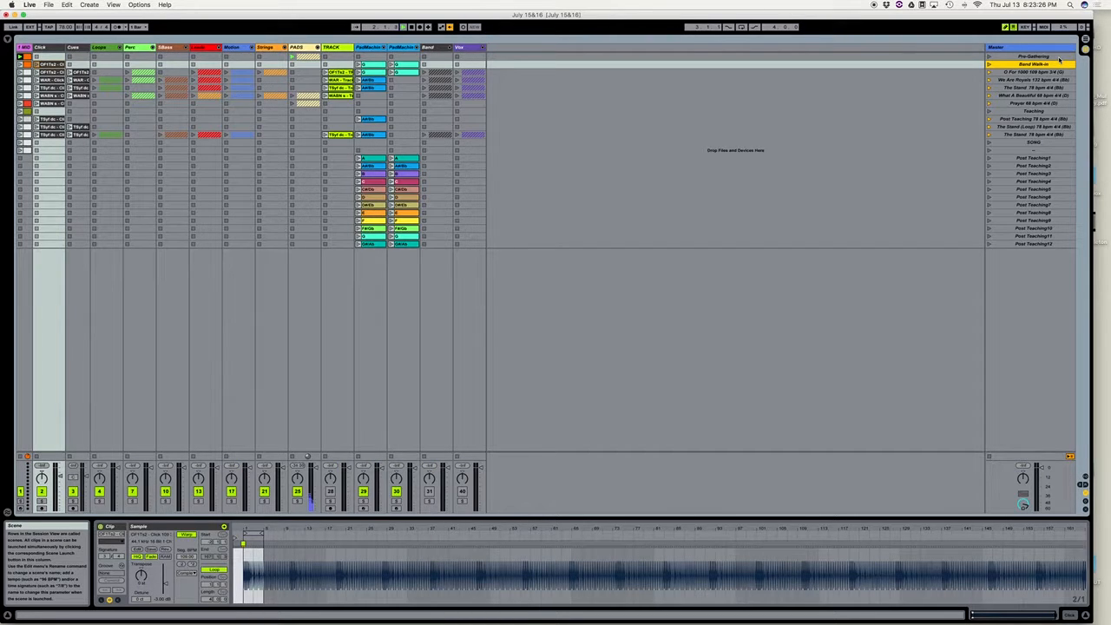
pyautogui.click(318, 47)
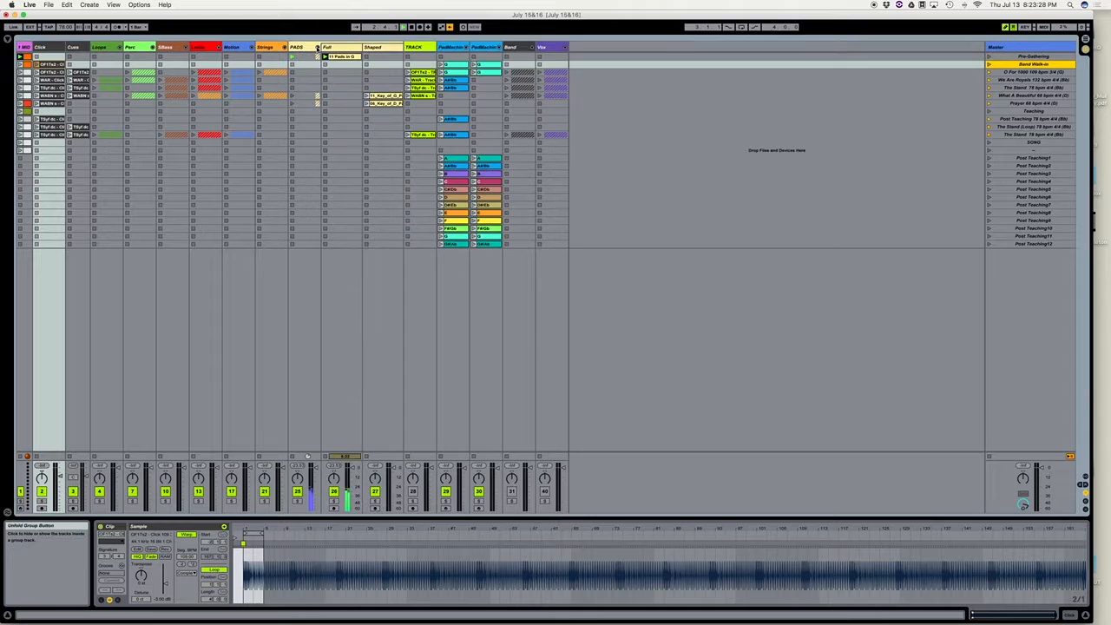
pyautogui.click(345, 57)
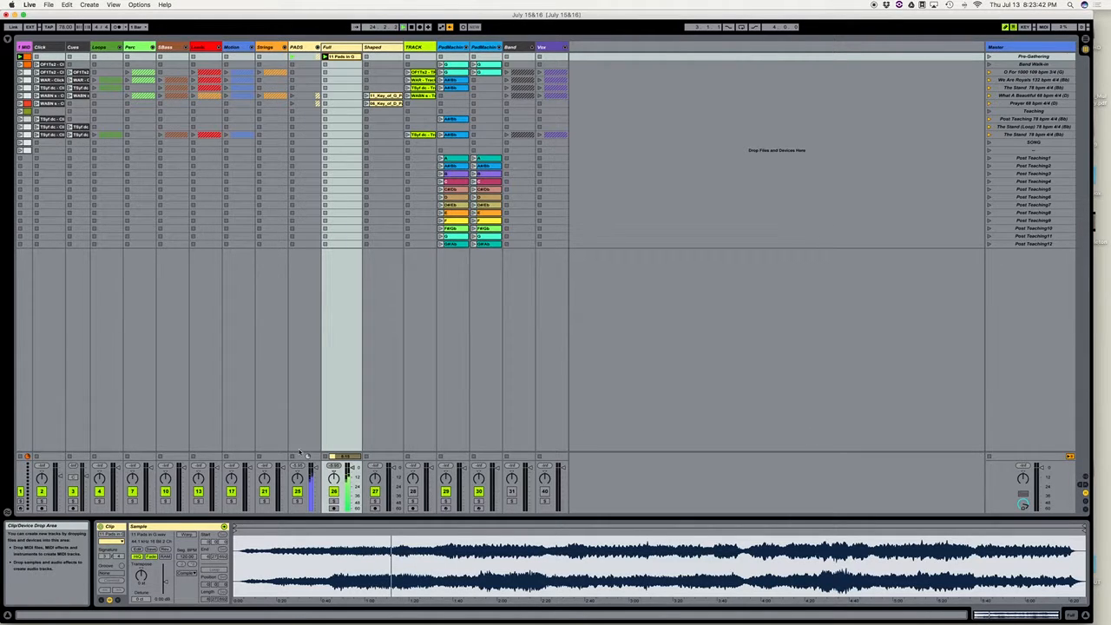
# Step: Show the return tracks and the mixer sends, and display the devices on the B Delay | Reverb return
pyautogui.click(1085, 483)
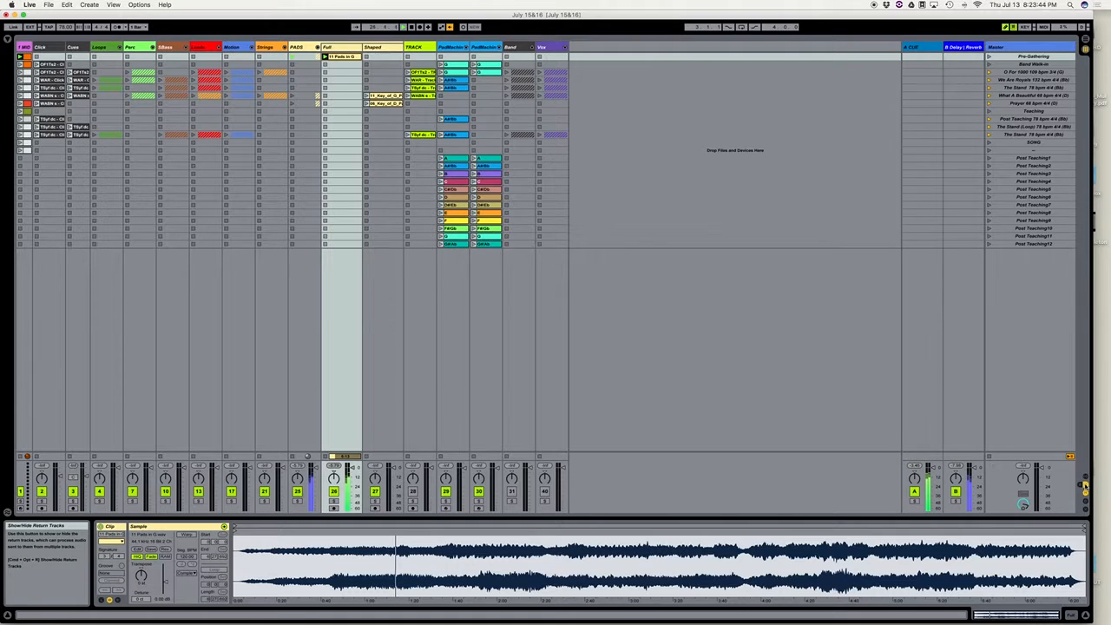
pyautogui.click(1084, 492)
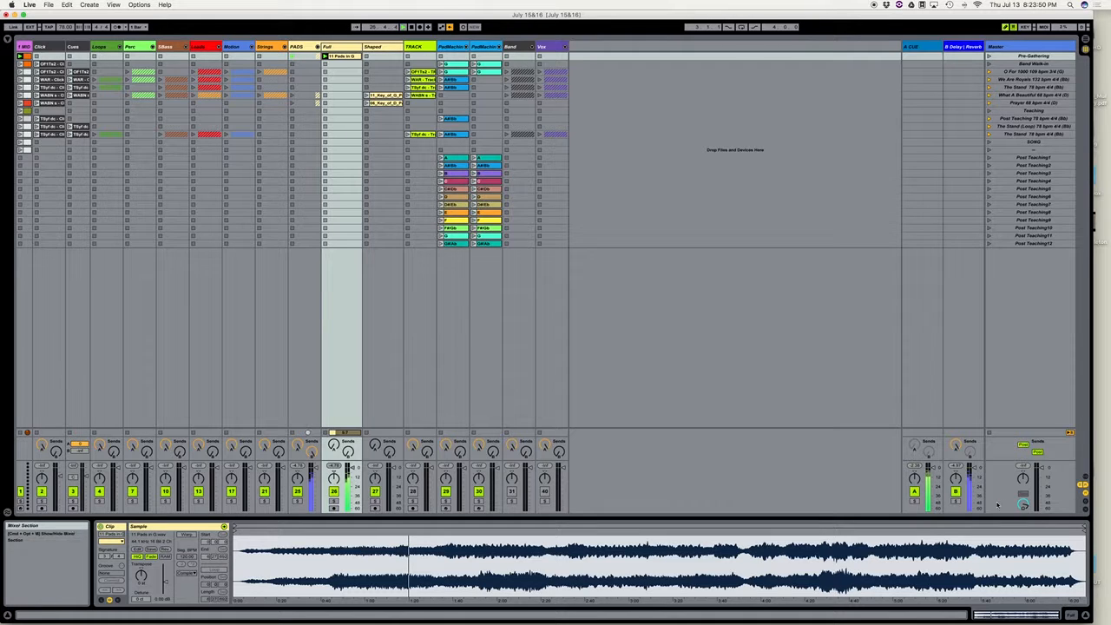
pyautogui.click(964, 46)
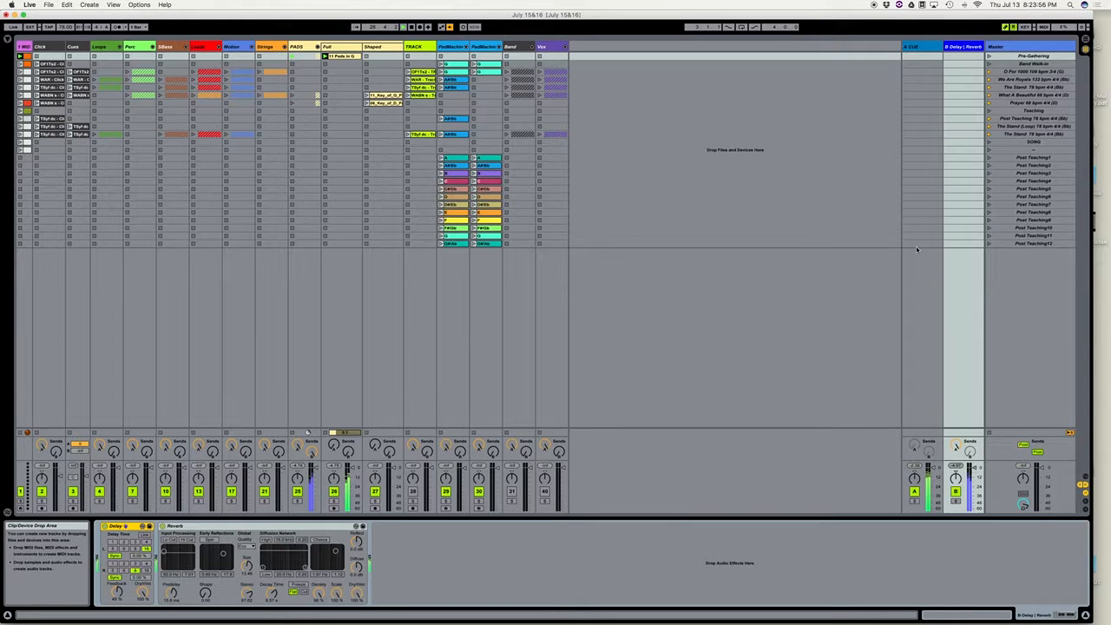
# Step: Launch the Band Walk-in scene and rename it "Band Walk-in 109 bpm 3/4 (G)"
pyautogui.click(1024, 65)
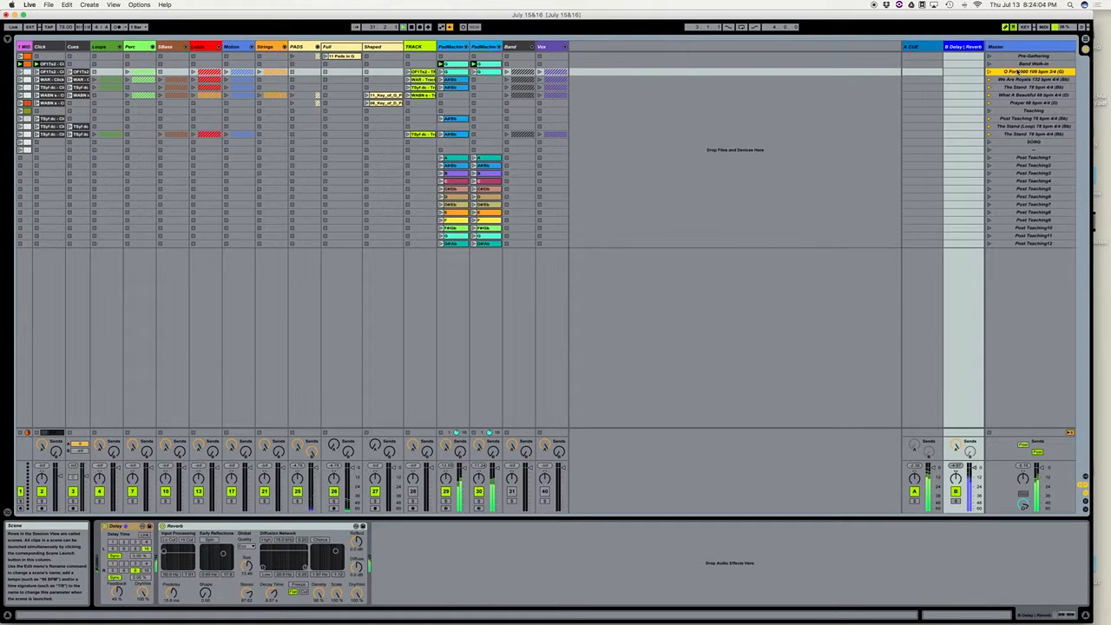
pyautogui.click(1033, 64)
pyautogui.press('super+r')
pyautogui.press('Right')
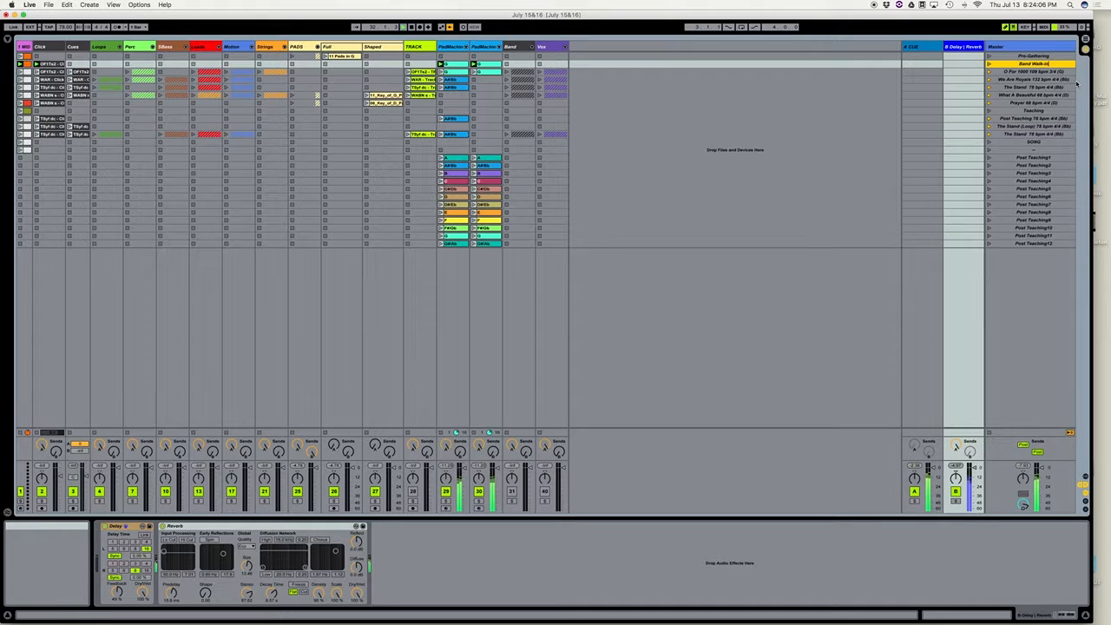
pyautogui.write('109 bp')
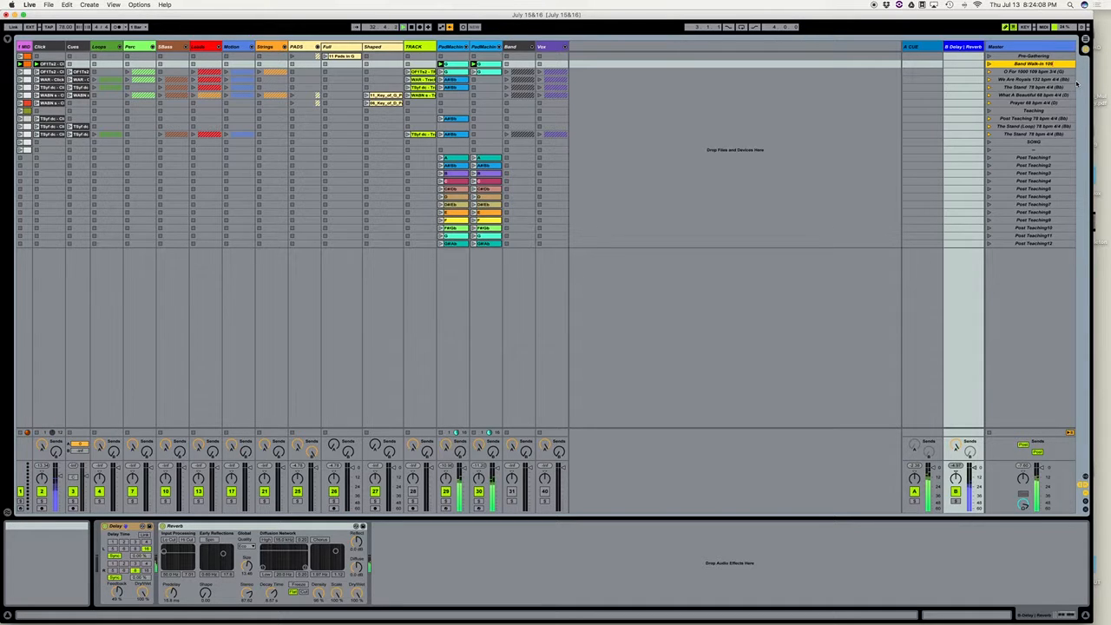
pyautogui.write('m 3/4 (G)')
pyautogui.press('Tab')
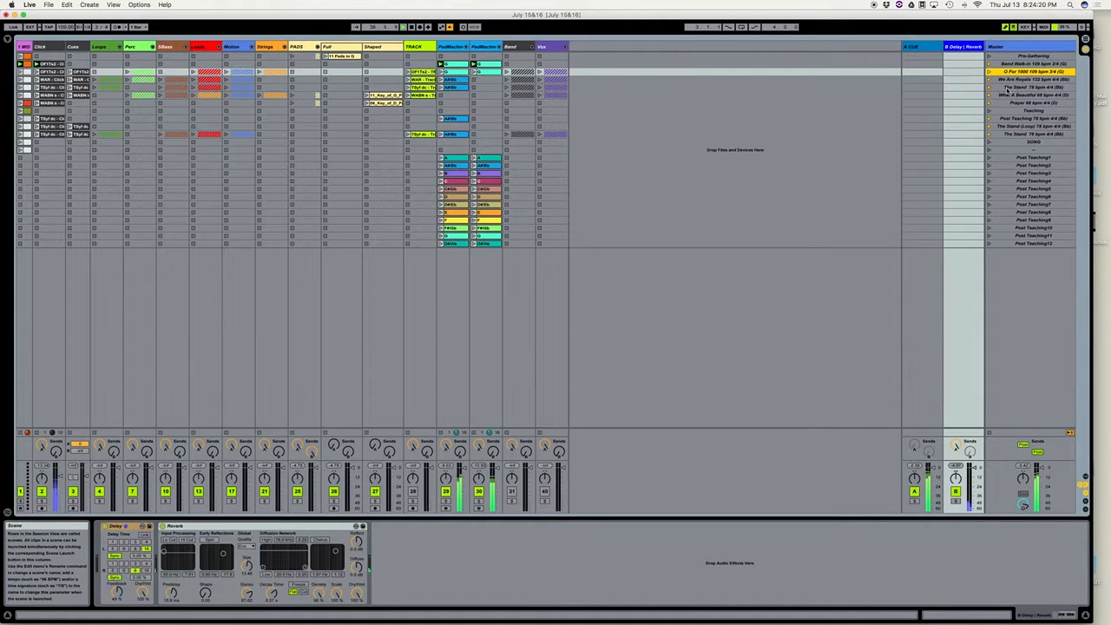
# Step: Display the first PadMachine track's devices, hide the chain lists of its two outer racks, and select the Band Walk-in scene
pyautogui.click(458, 64)
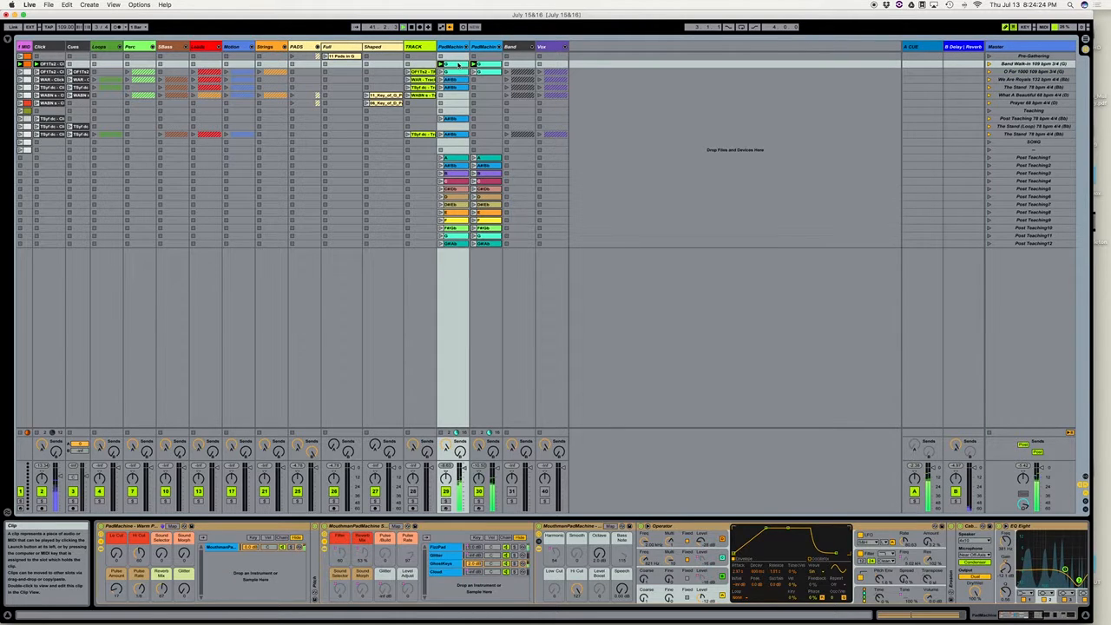
pyautogui.click(101, 542)
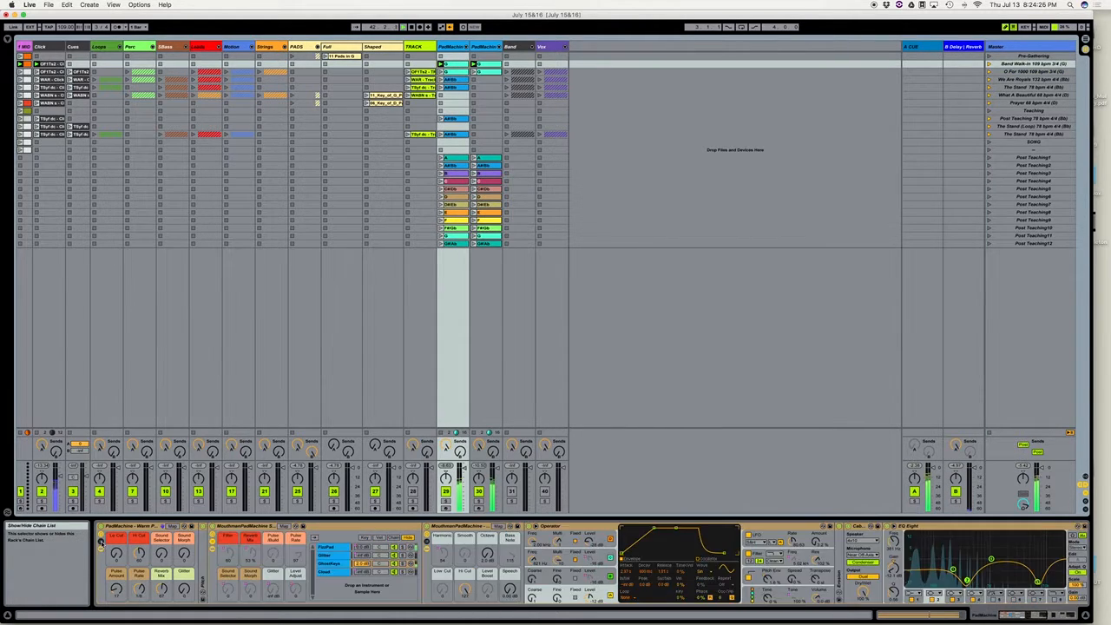
pyautogui.click(211, 542)
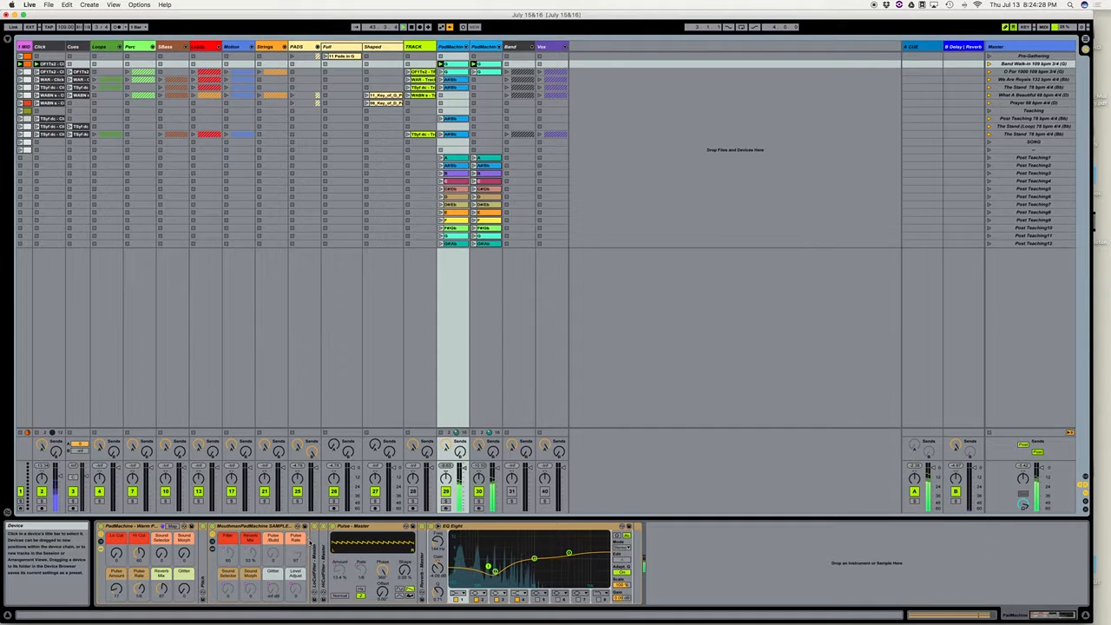
pyautogui.click(212, 541)
pyautogui.click(212, 542)
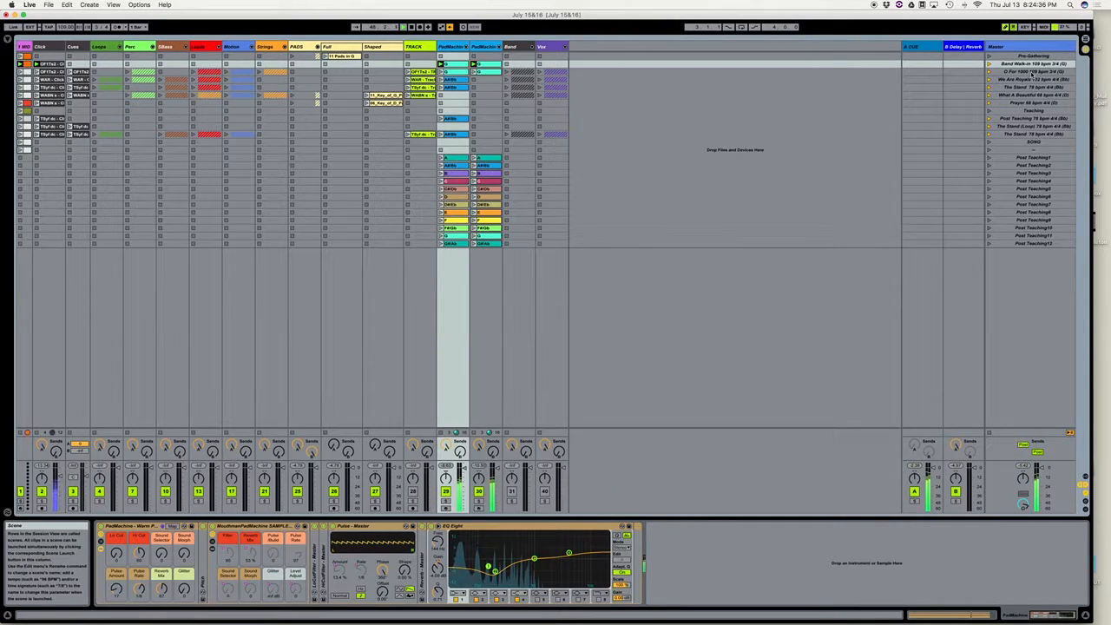
pyautogui.click(1029, 64)
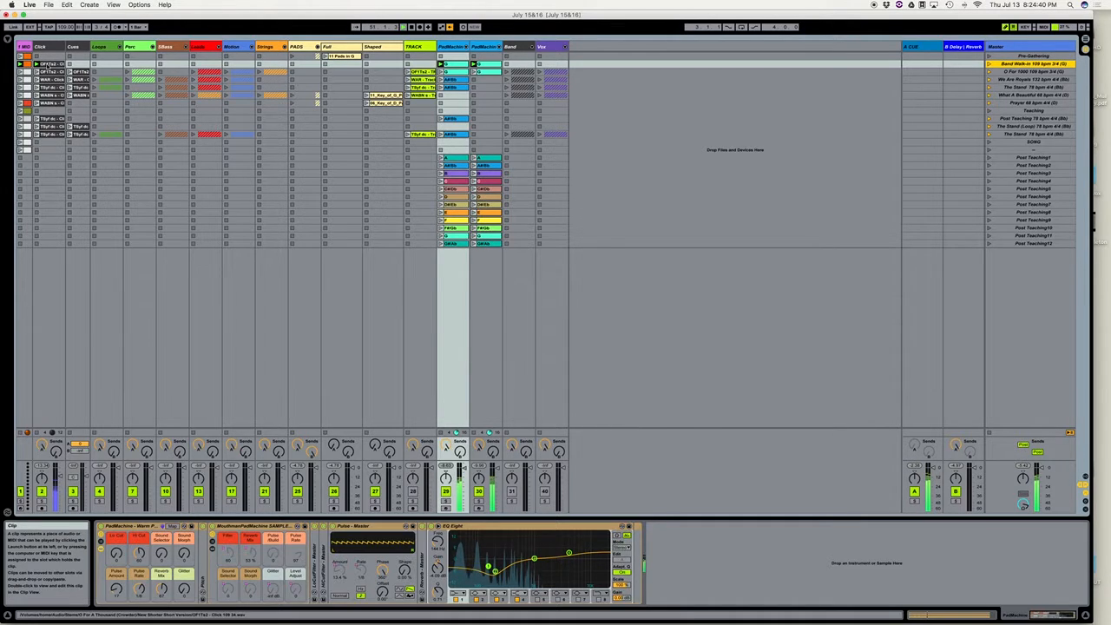
# Step: Display the sample of the Band Walk-in clip on the Click track and launch the O For 1000 scene
pyautogui.click(54, 209)
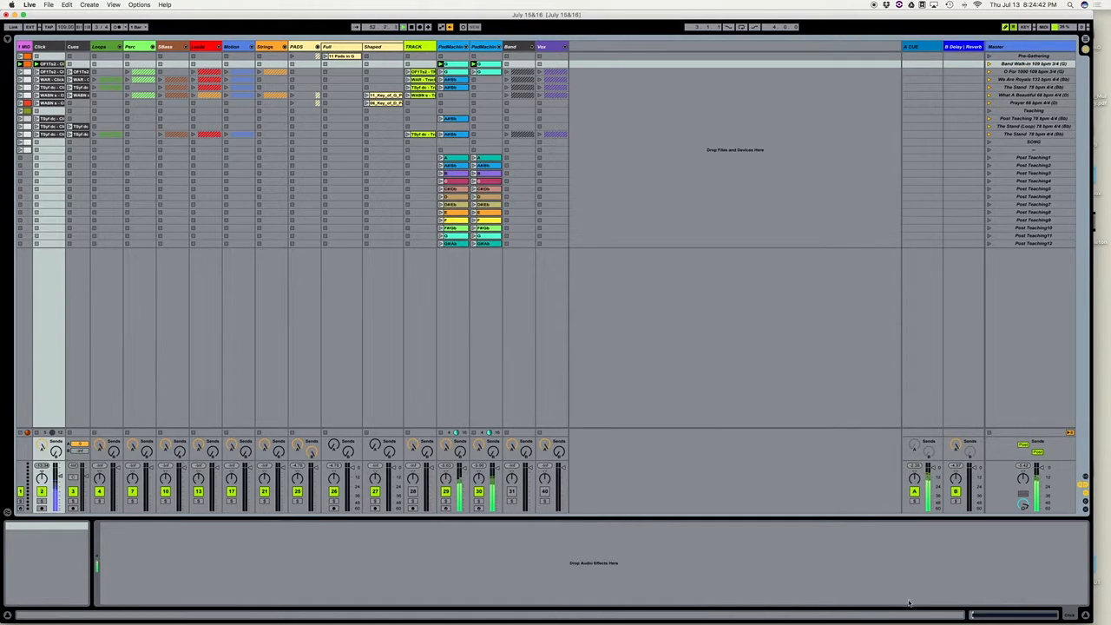
pyautogui.click(1078, 615)
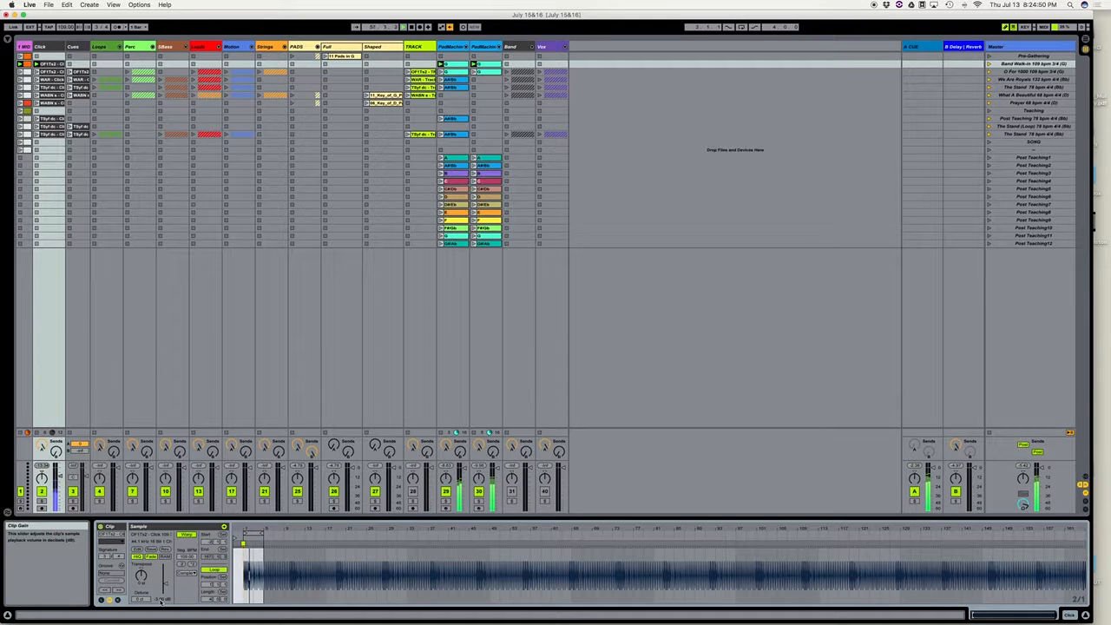
pyautogui.click(1033, 71)
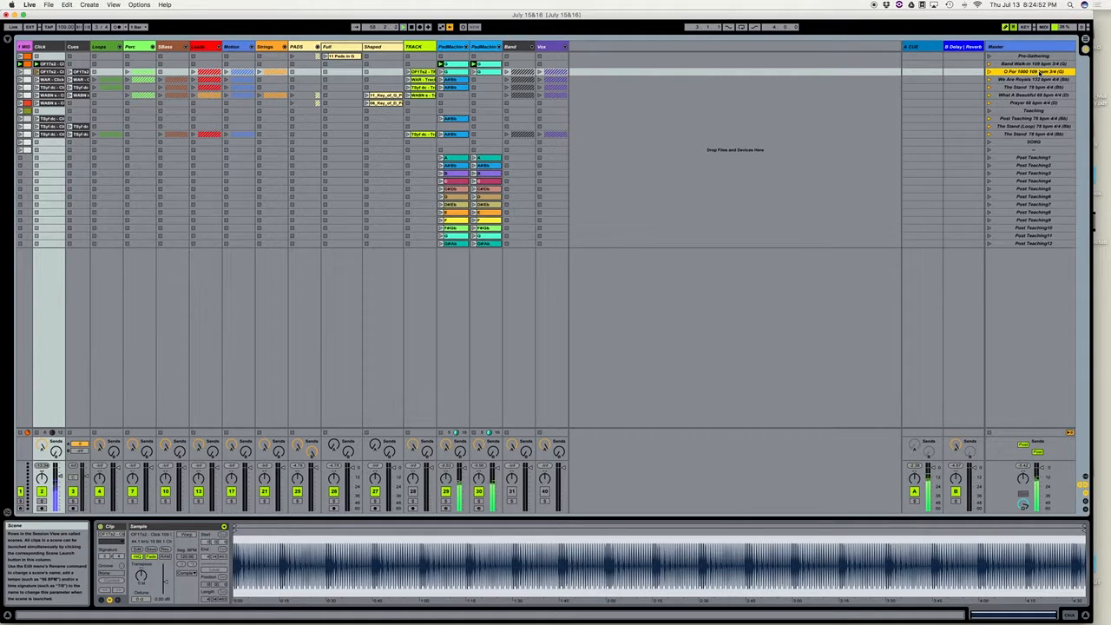
pyautogui.press('Down')
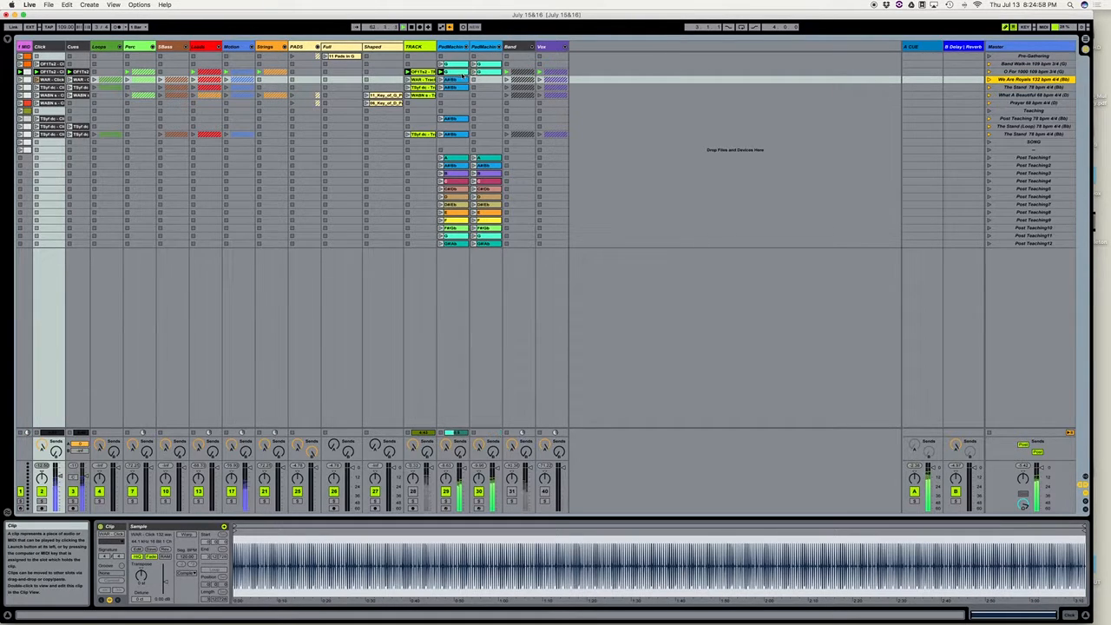
# Step: Display the O For 1000 pad clip on the second PadMachine track and fold the PADS group
pyautogui.click(455, 75)
pyautogui.click(484, 73)
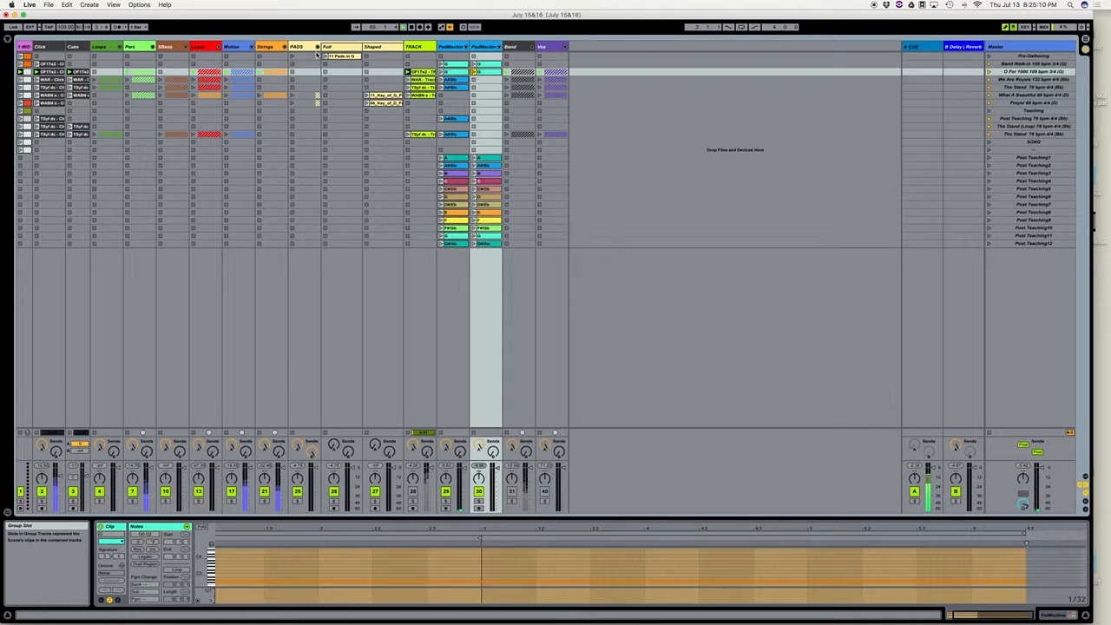
pyautogui.click(318, 49)
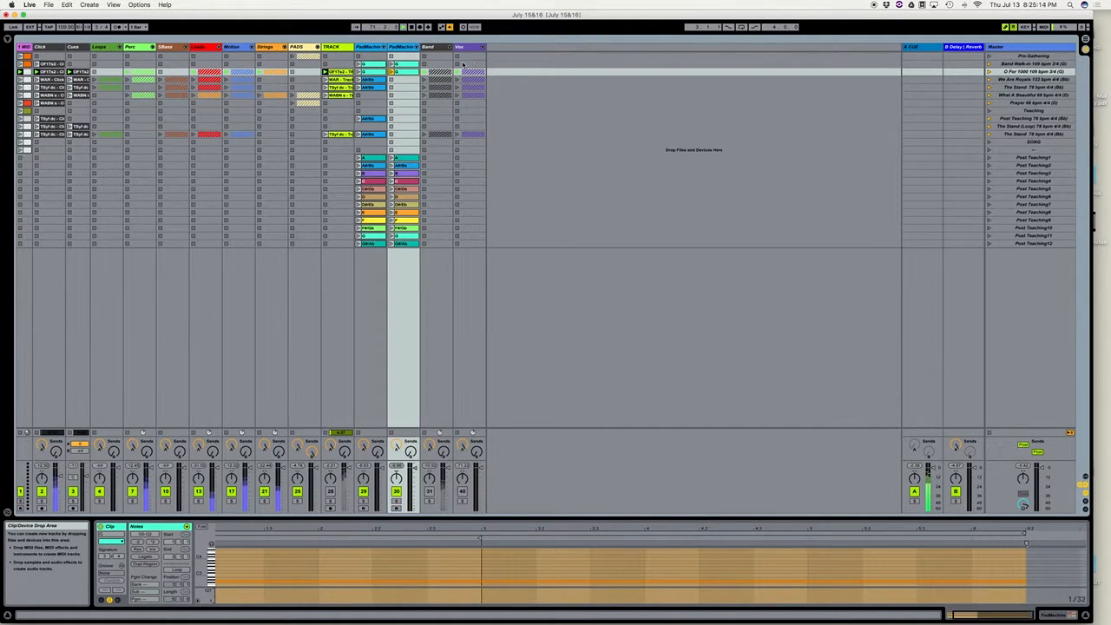
# Step: Briefly unmute the Band group and the TRACK track during O For 1000, muting each one again
pyautogui.click(430, 493)
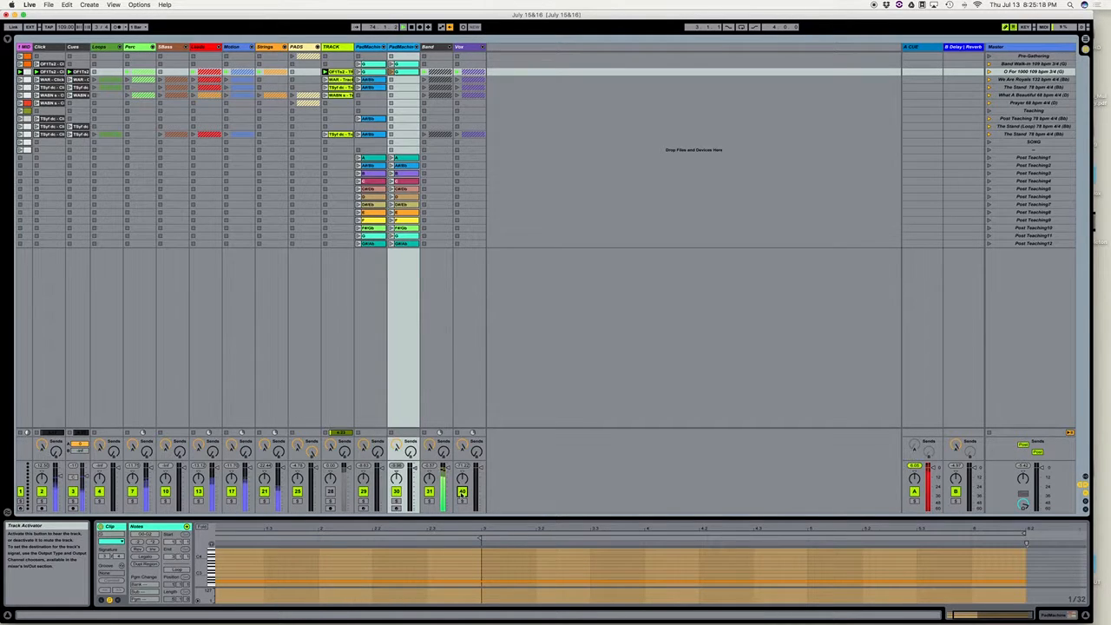
pyautogui.click(428, 493)
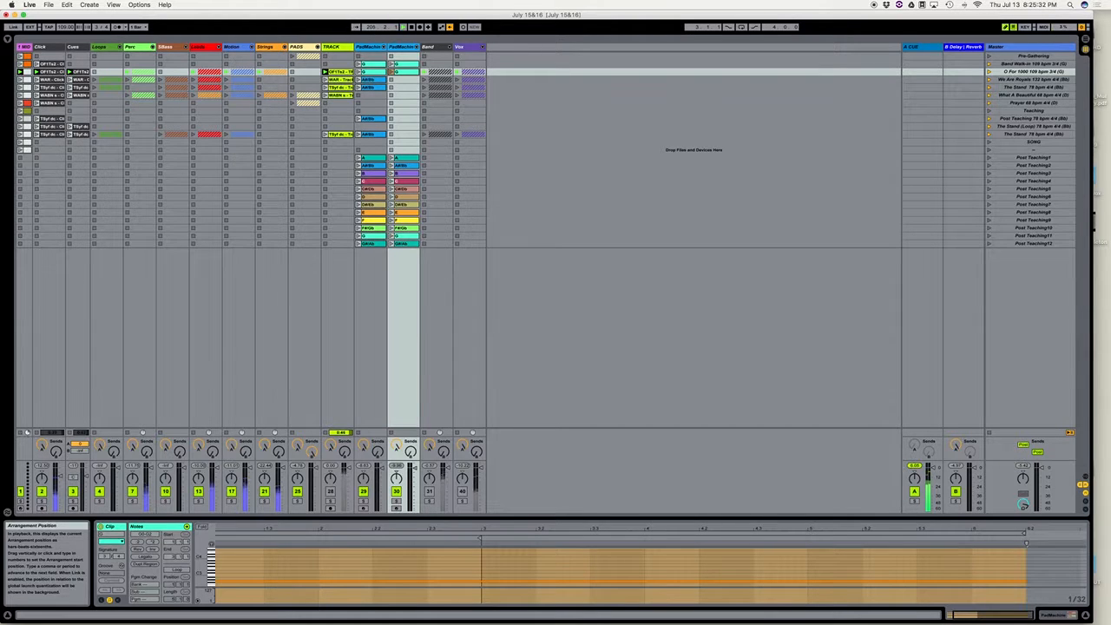
pyautogui.press('Left')
pyautogui.press('Left')
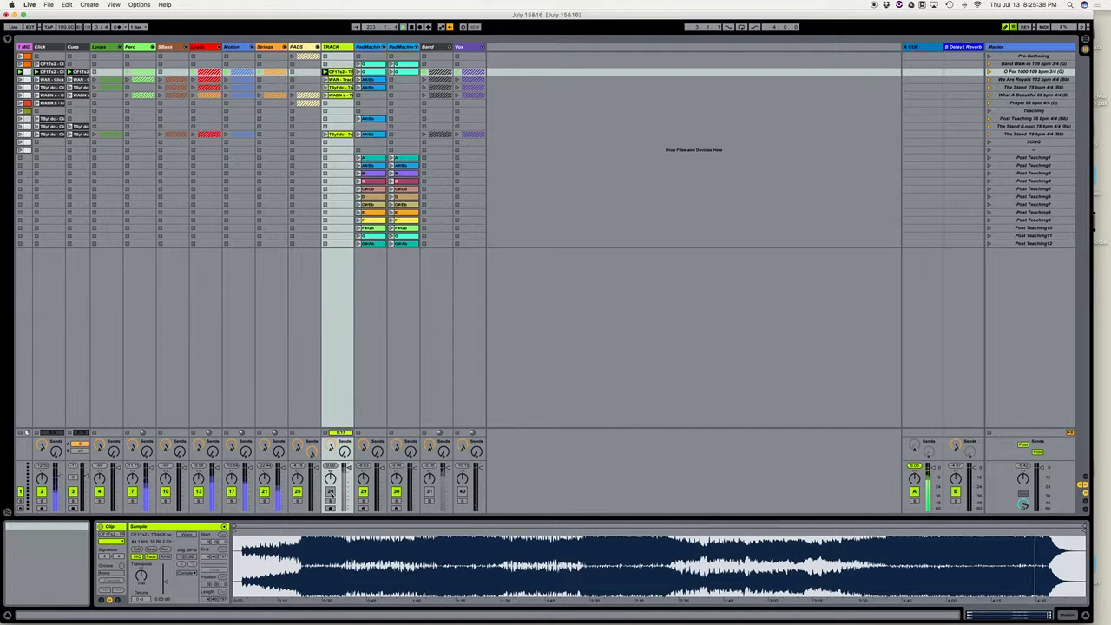
pyautogui.click(330, 491)
pyautogui.click(330, 492)
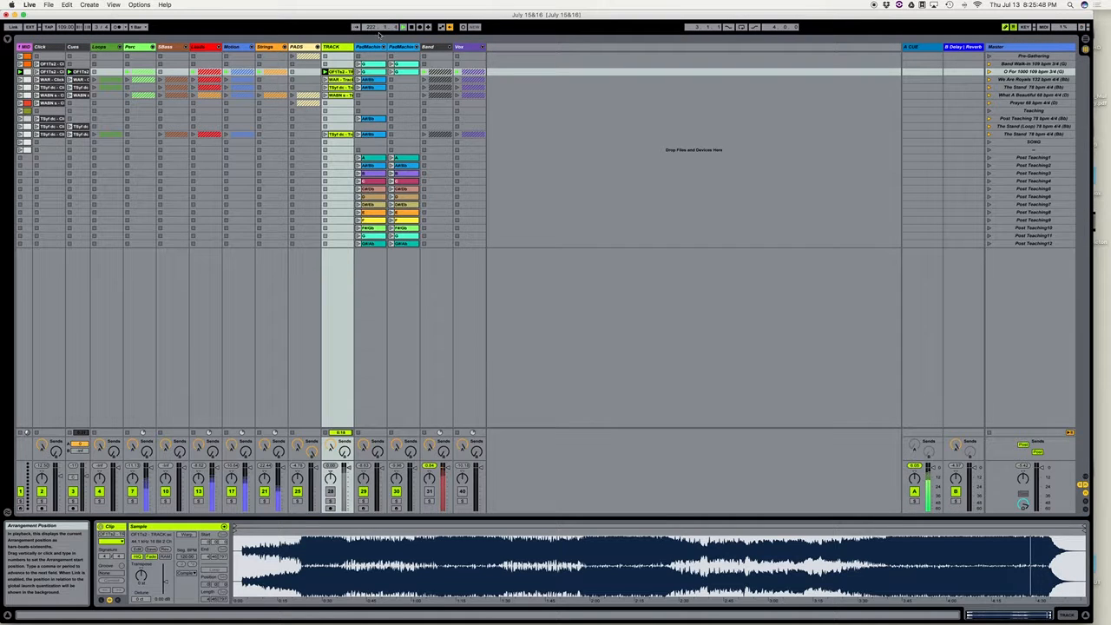
# Step: Launch the We Are Royals scene and unfold the Leads group to show its three tracks
pyautogui.click(1026, 79)
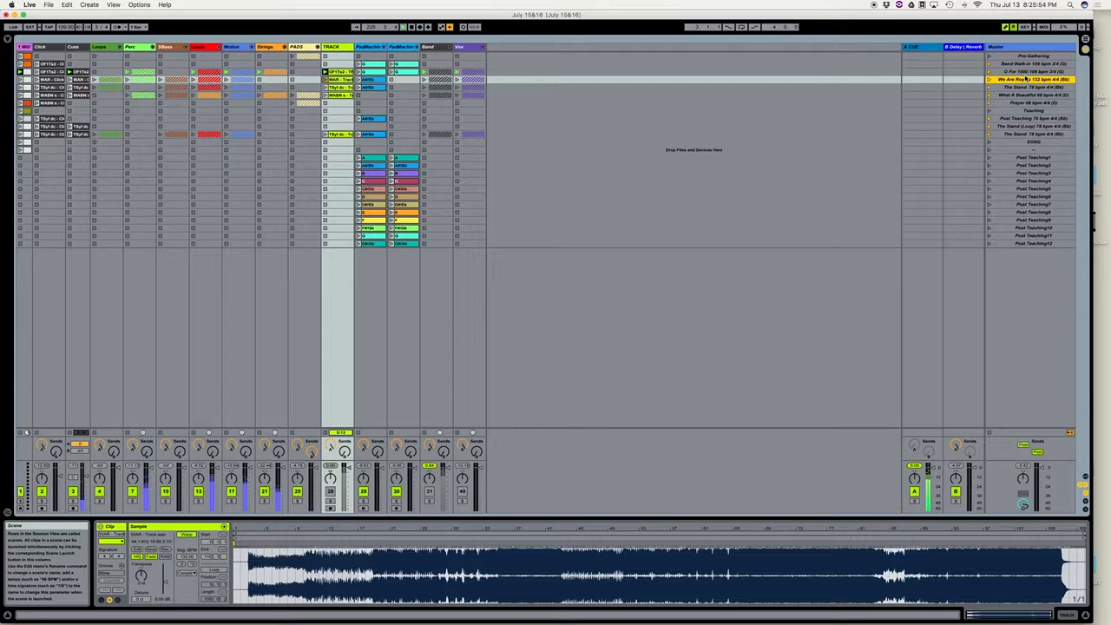
pyautogui.press('Down')
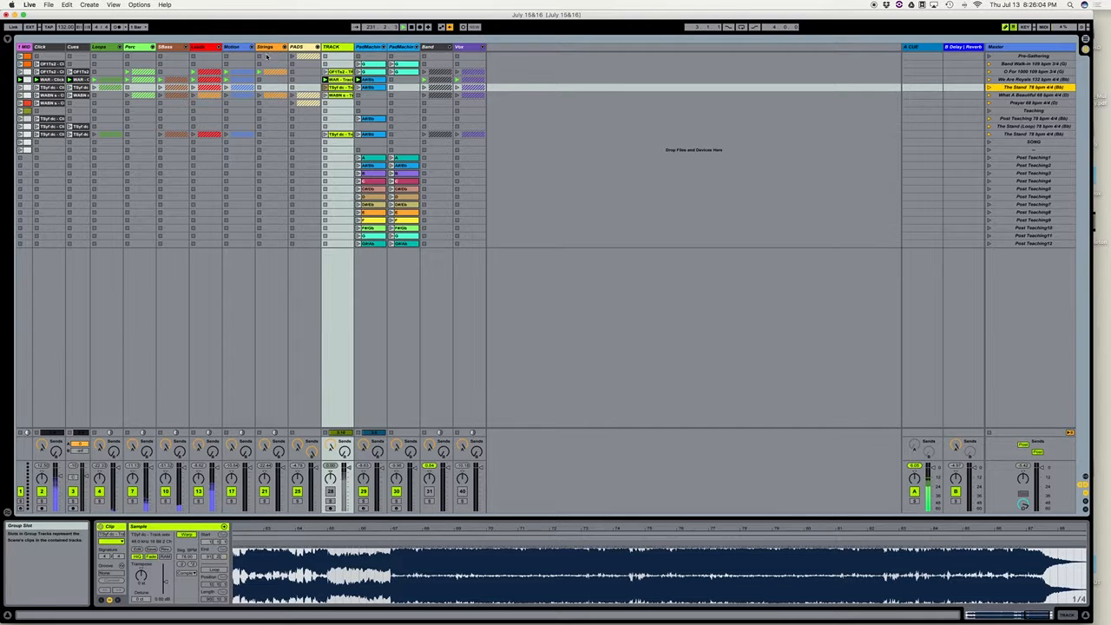
pyautogui.click(219, 47)
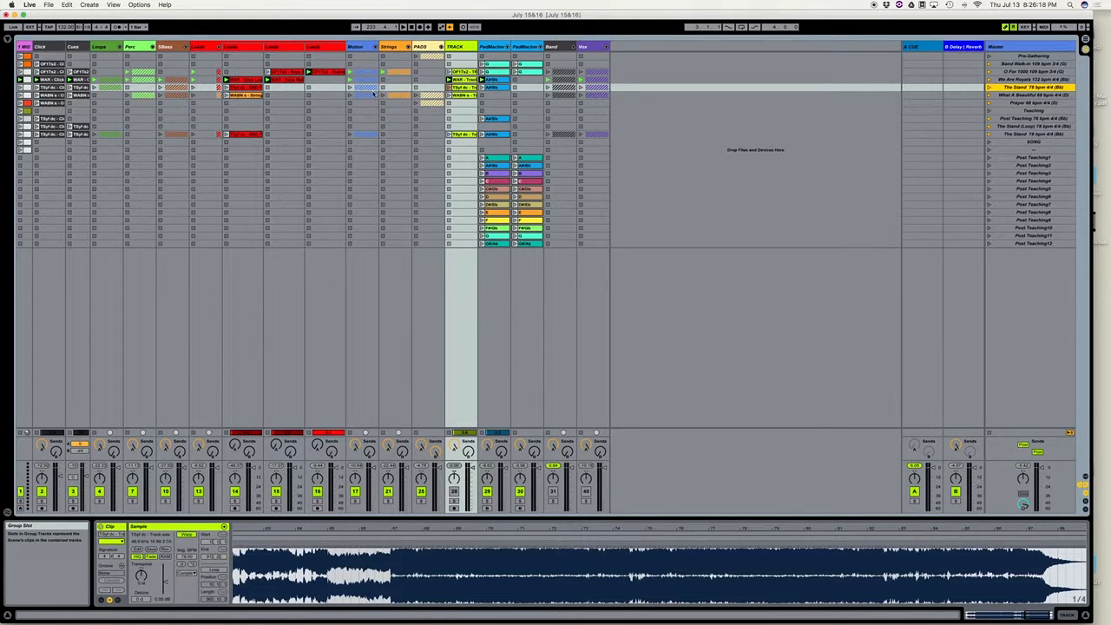
# Step: Compare the third Leads track's empty slots for We Are Royals and The Stand, and stop the clips in the Leads tracks
pyautogui.click(320, 82)
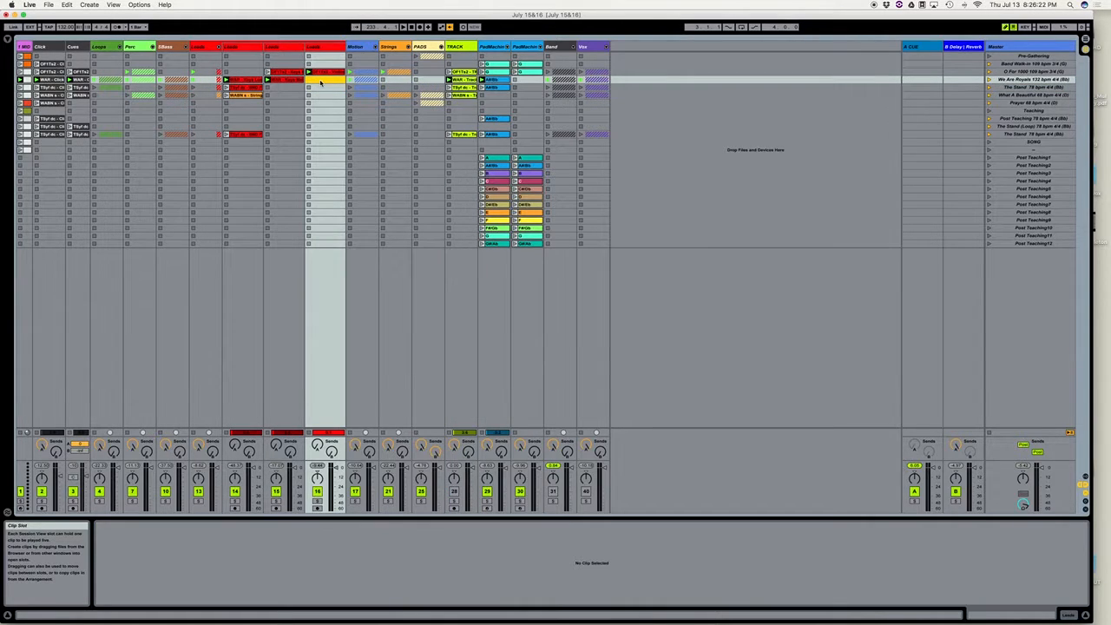
pyautogui.click(317, 87)
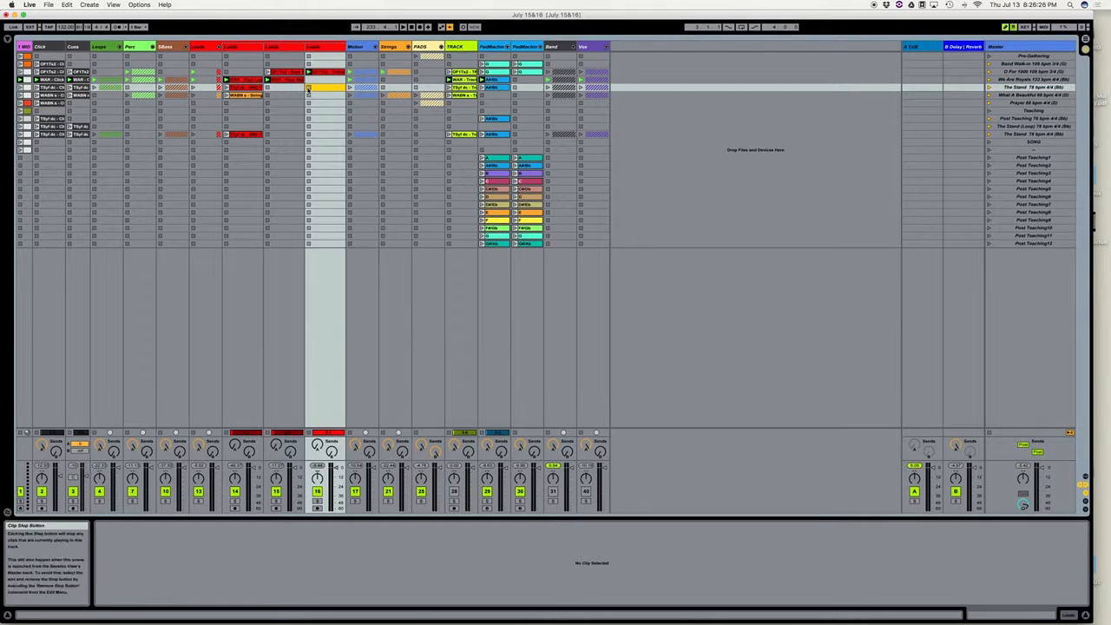
pyautogui.click(309, 89)
pyautogui.click(270, 87)
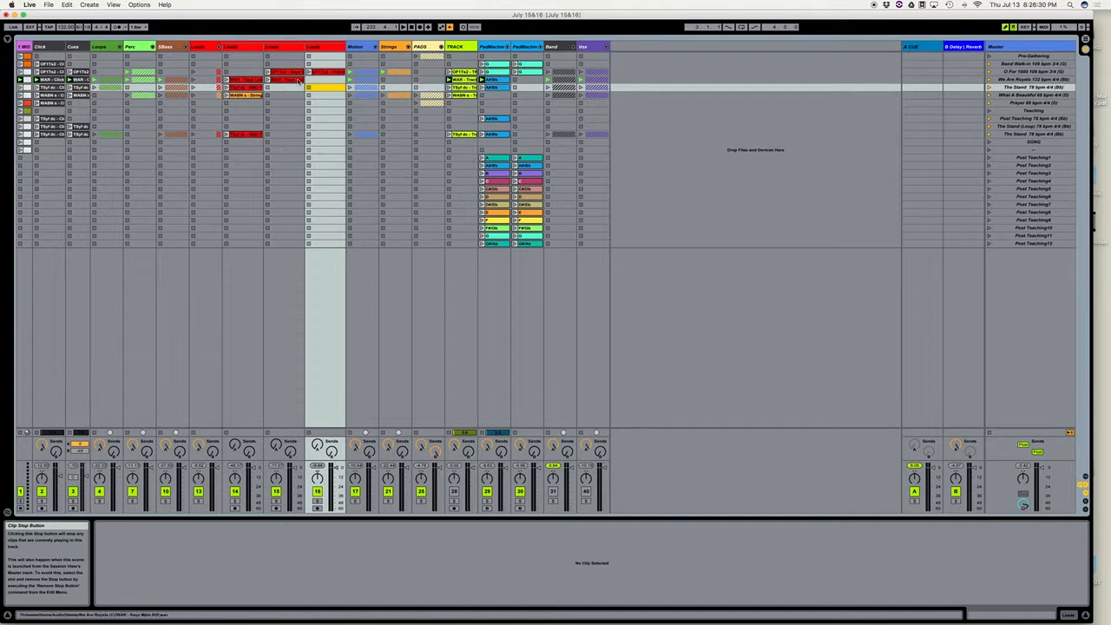
# Step: Toggle the stop button of the third Leads track's empty We Are Royals slot twice, and launch that track's O For 1000 violins clip
pyautogui.click(315, 80)
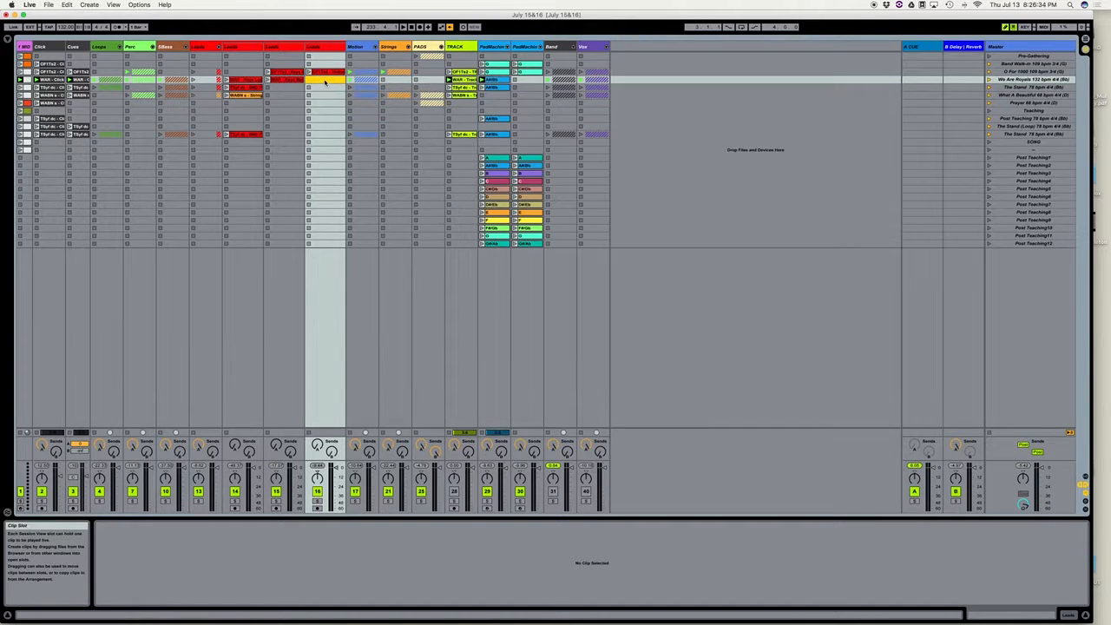
pyautogui.press('super+e')
pyautogui.press('super+e')
pyautogui.click(309, 73)
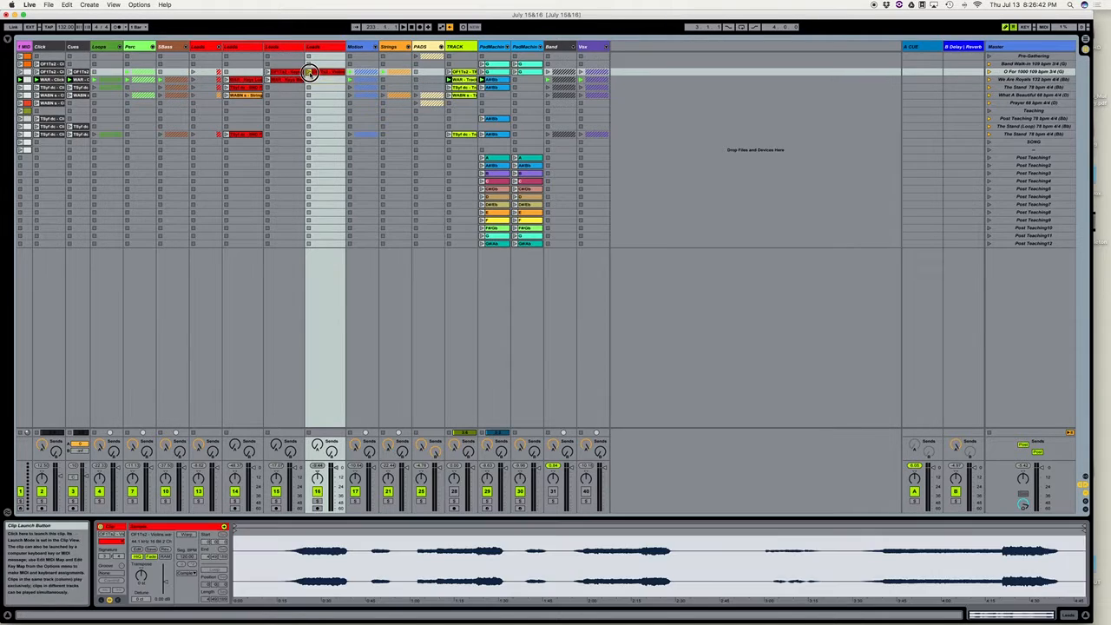
pyautogui.click(323, 80)
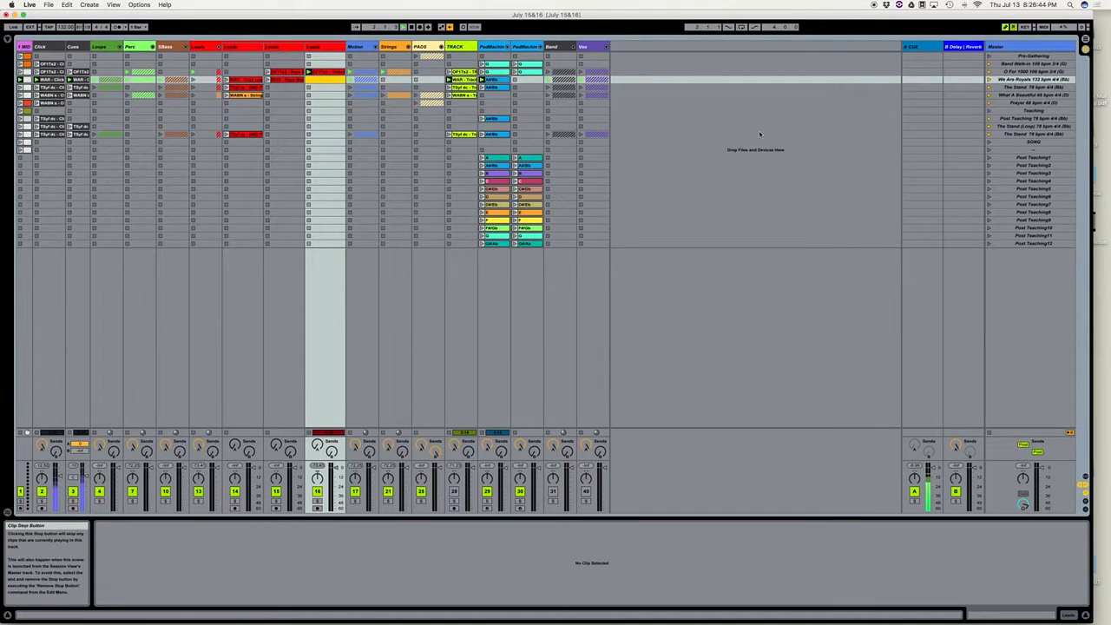
# Step: Launch the O For 1000 scene with its violins clip and jump the playback position ahead to near the song's end
pyautogui.click(990, 72)
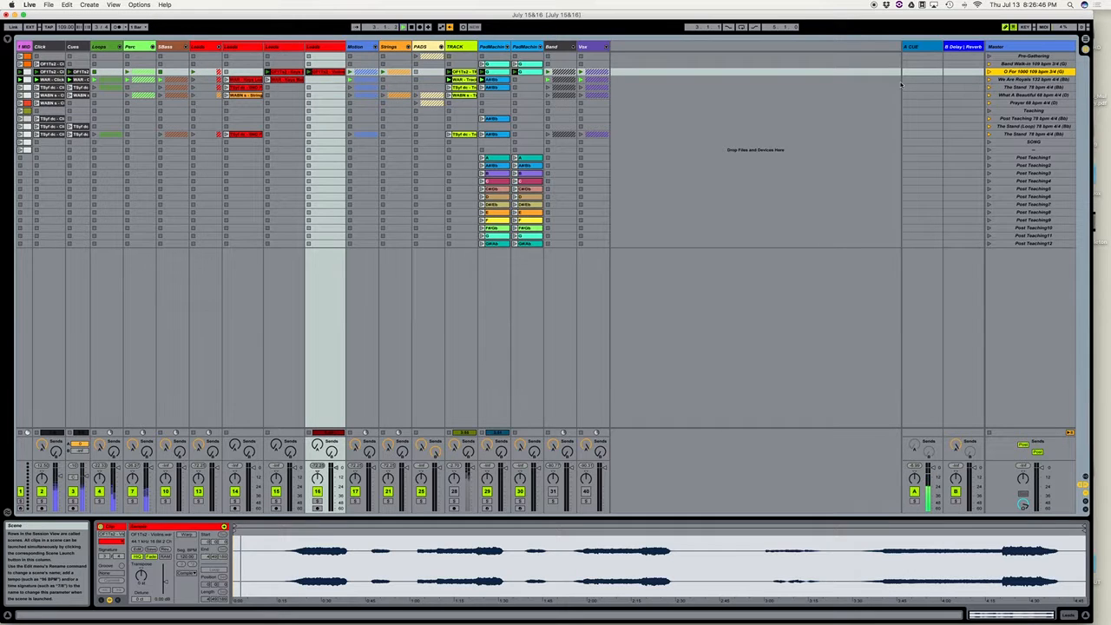
pyautogui.click(309, 72)
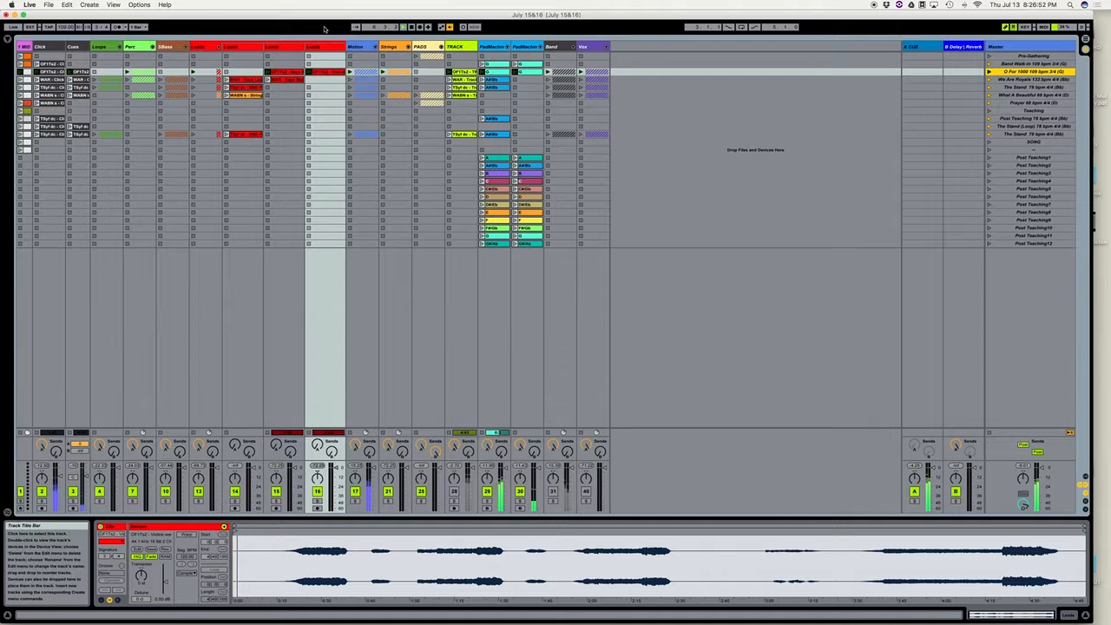
pyautogui.moveTo(377, 31); pyautogui.dragTo(378, 7)
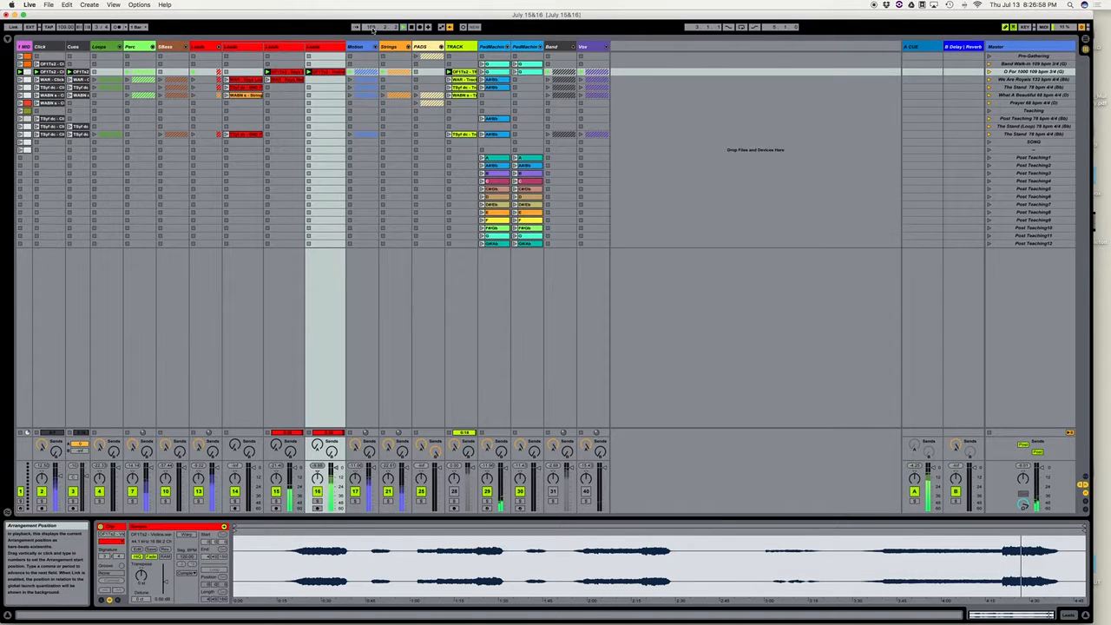
# Step: Launch the We Are Royals scene and inspect the violins clip and the two keys clips in the Leads group
pyautogui.click(989, 79)
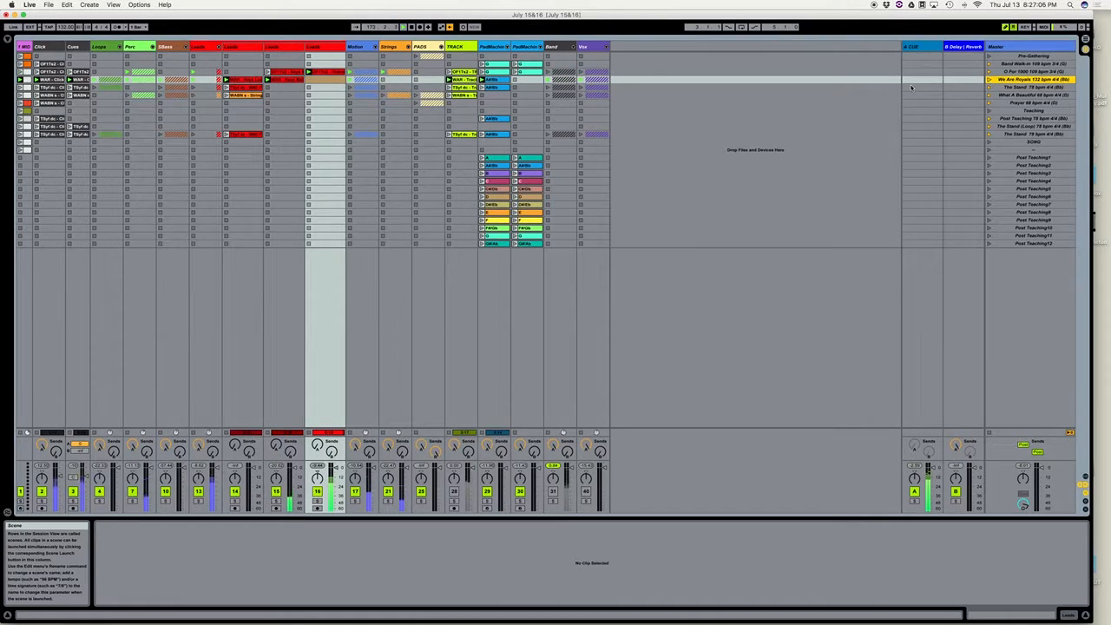
pyautogui.press('Up')
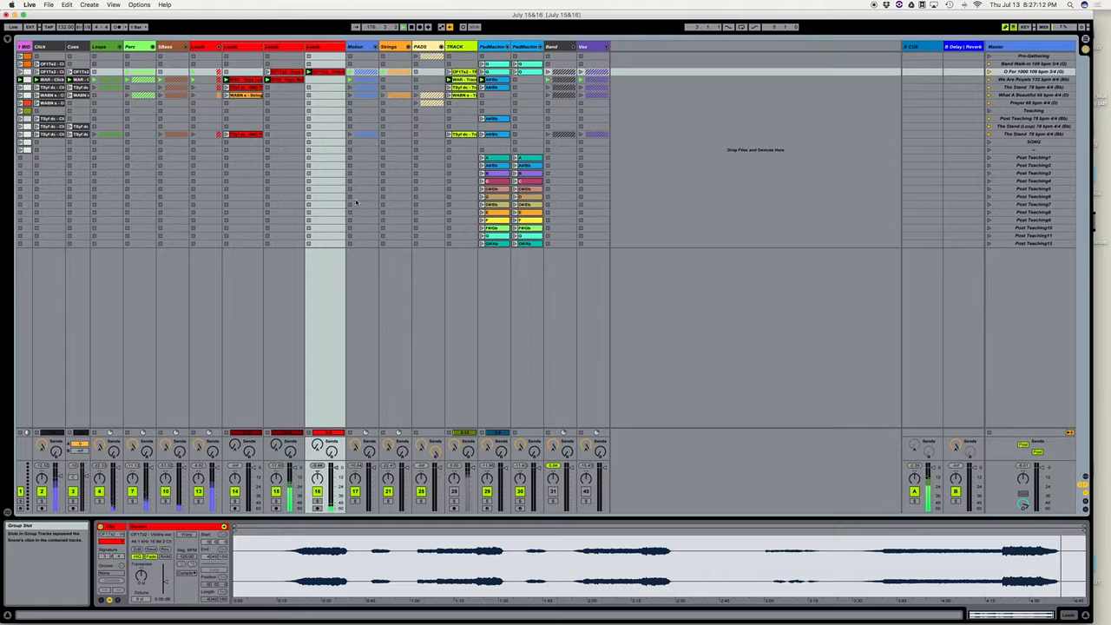
pyautogui.click(287, 78)
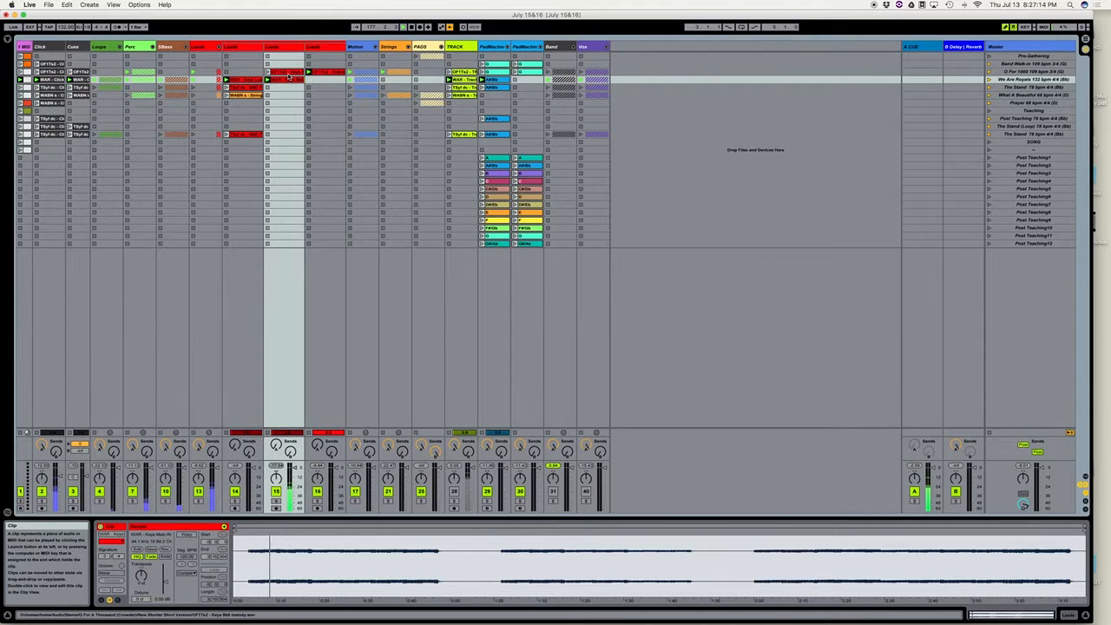
pyautogui.click(287, 71)
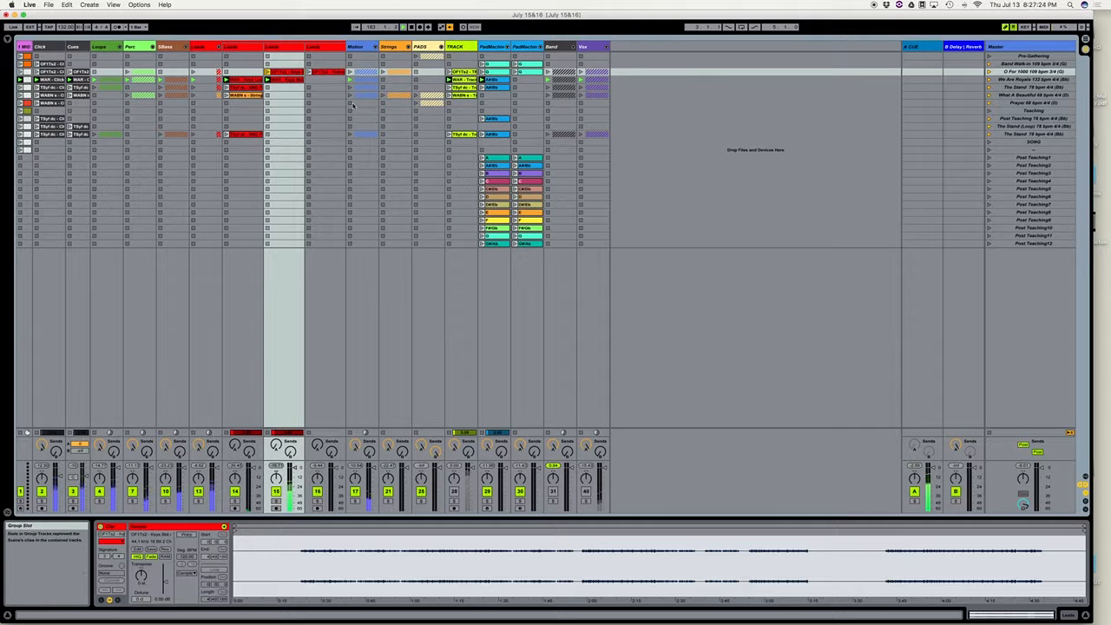
# Step: Fold the Leads group and display the We Are Royals clips on the first PadMachine track and the TRACK track
pyautogui.click(220, 47)
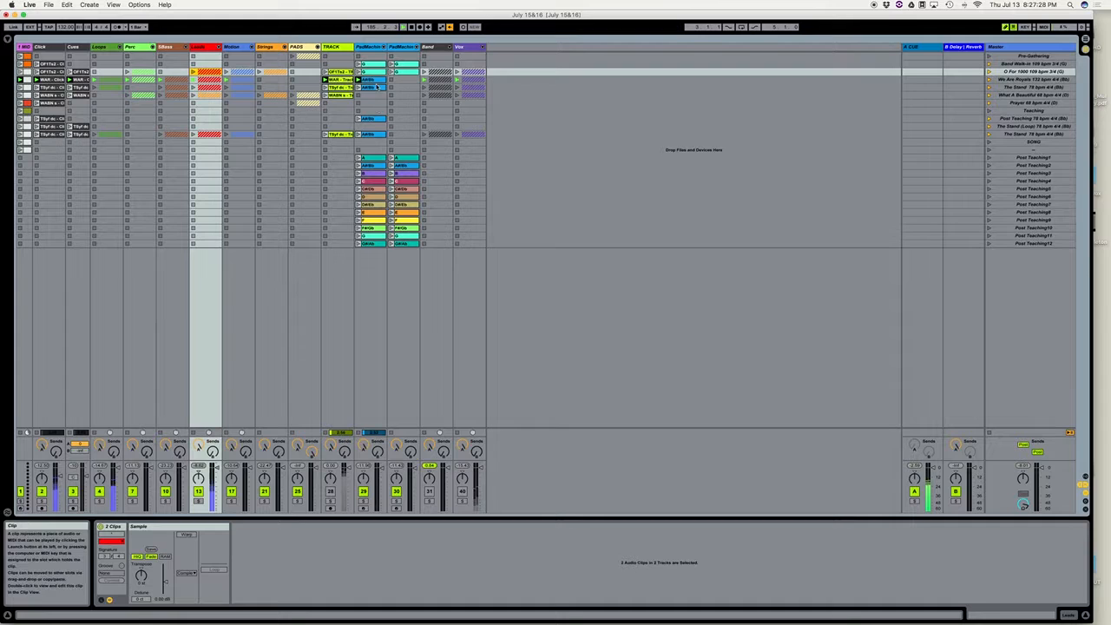
pyautogui.click(1051, 81)
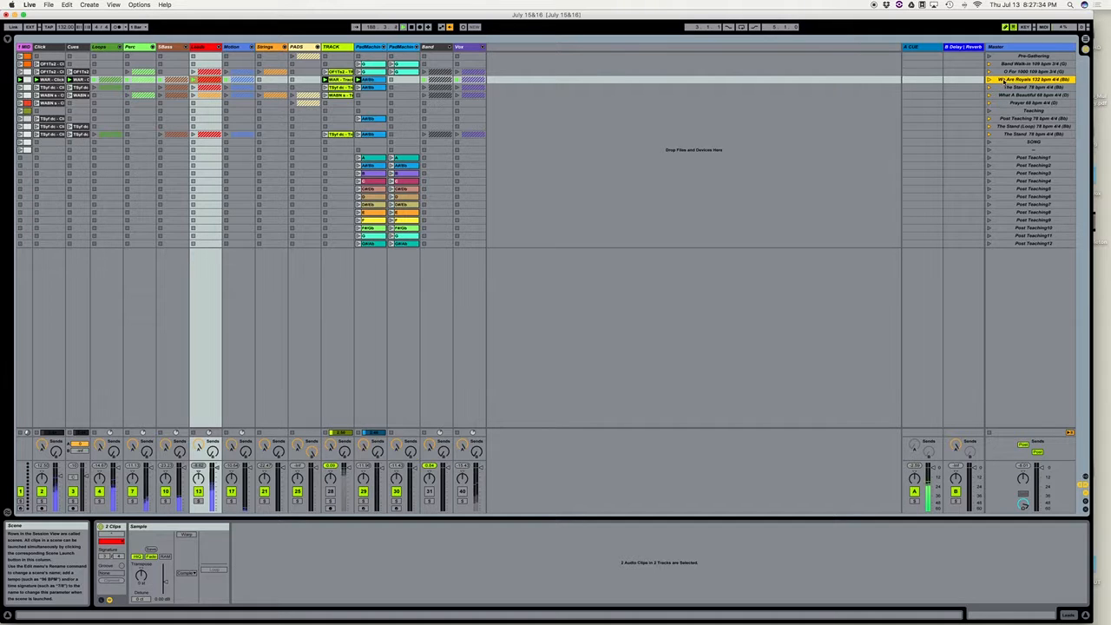
pyautogui.click(371, 82)
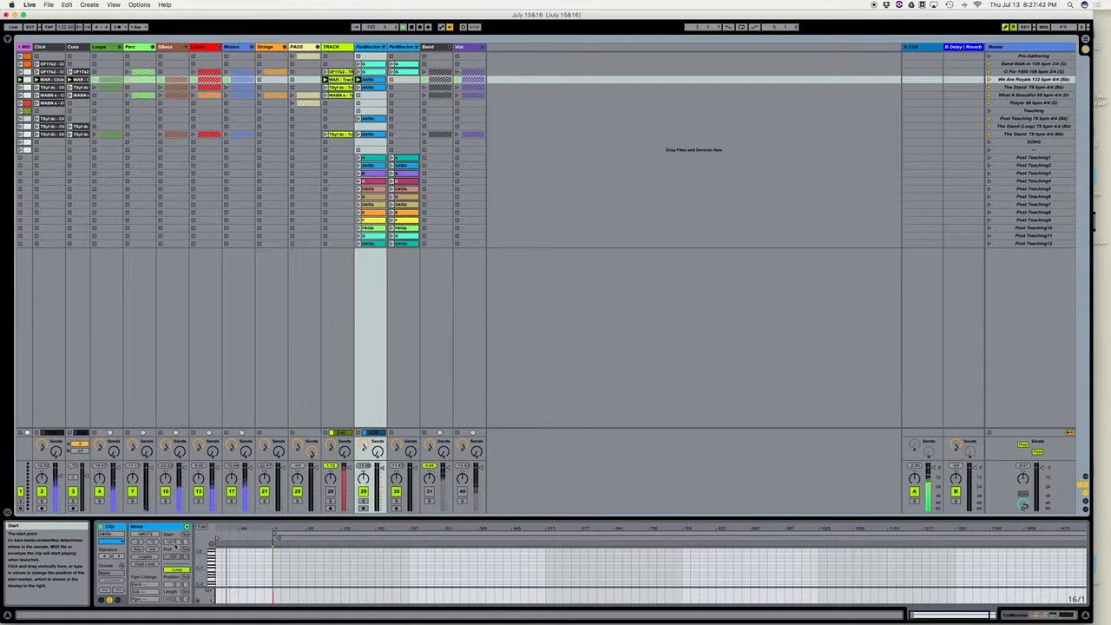
pyautogui.click(349, 95)
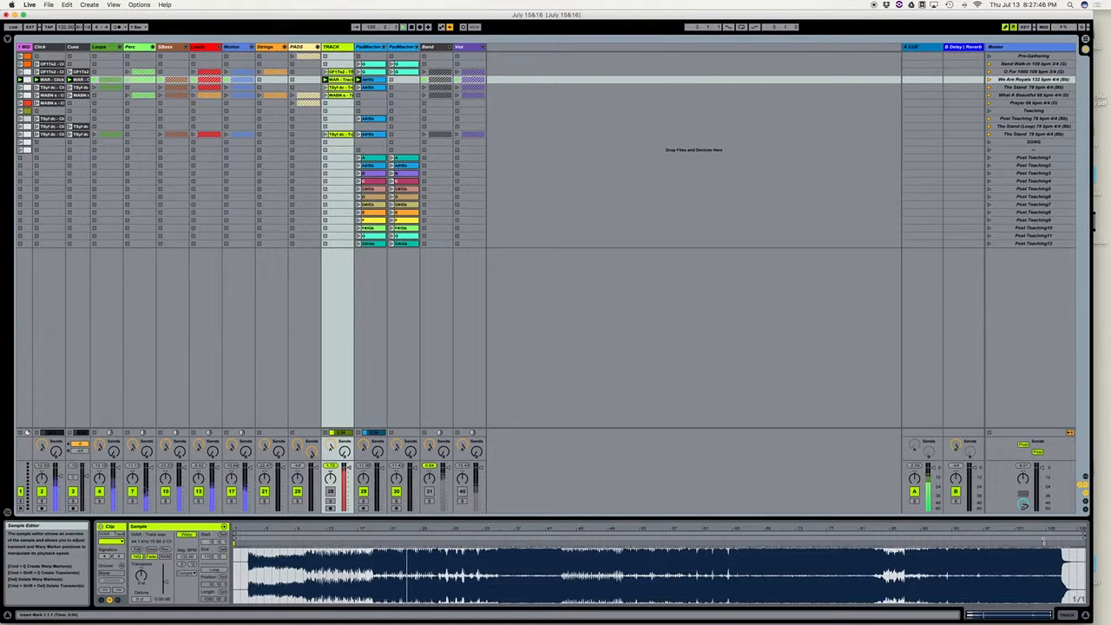
pyautogui.moveTo(1068, 530)
pyautogui.mouseDown()
pyautogui.moveTo(1068, 574)
pyautogui.moveTo(1068, 530)
pyautogui.mouseUp()
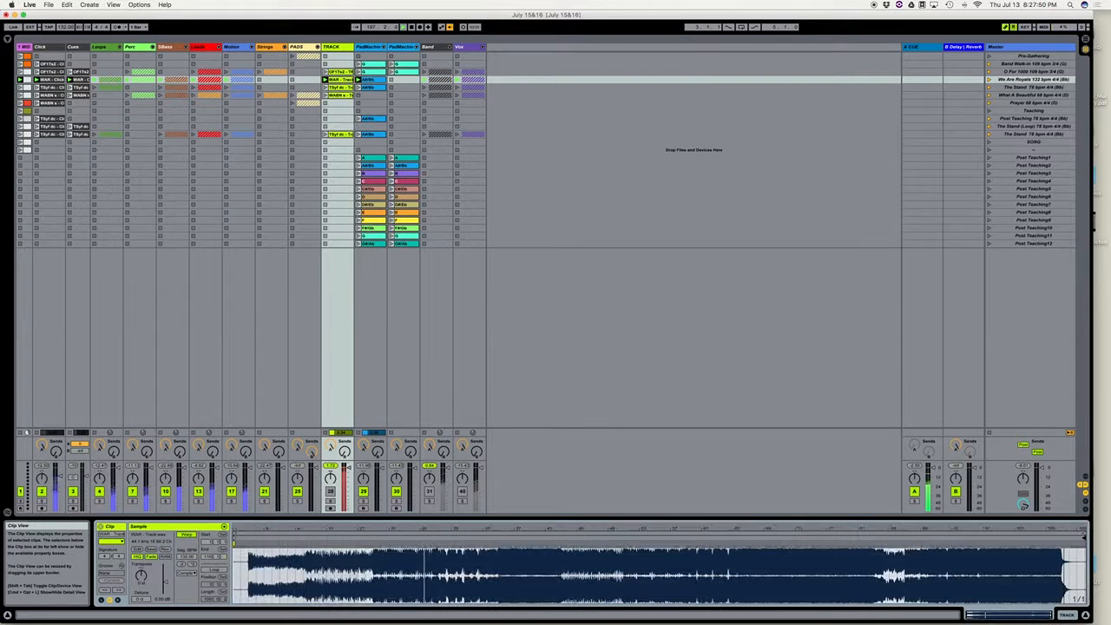
pyautogui.click(372, 81)
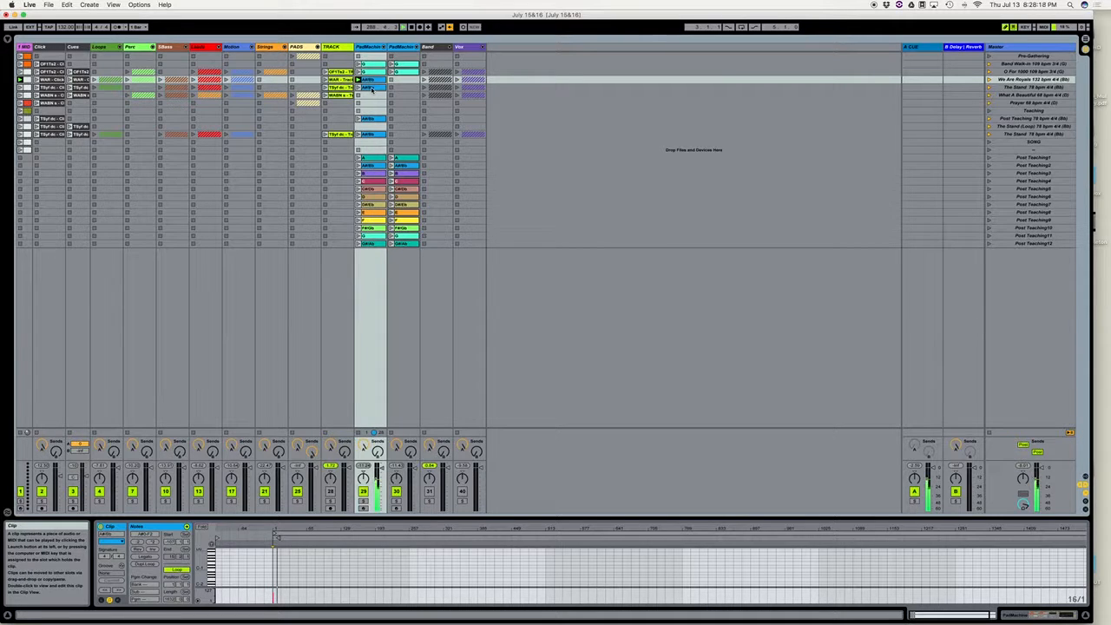
# Step: Launch The Stand scene and display its pad clip on the first PadMachine track
pyautogui.click(1040, 88)
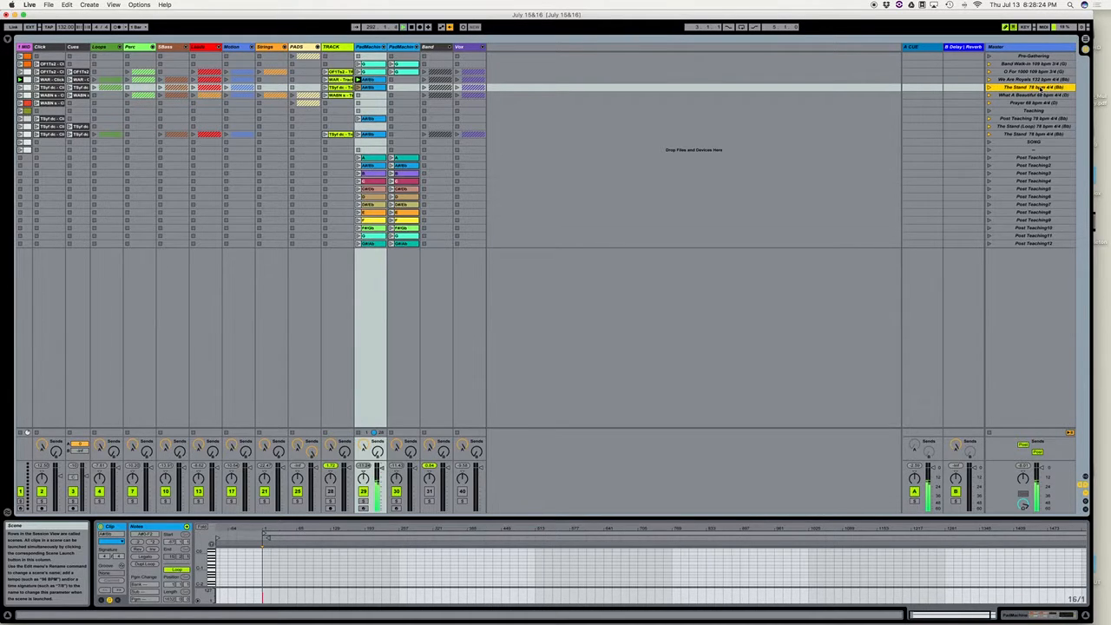
pyautogui.press('Return')
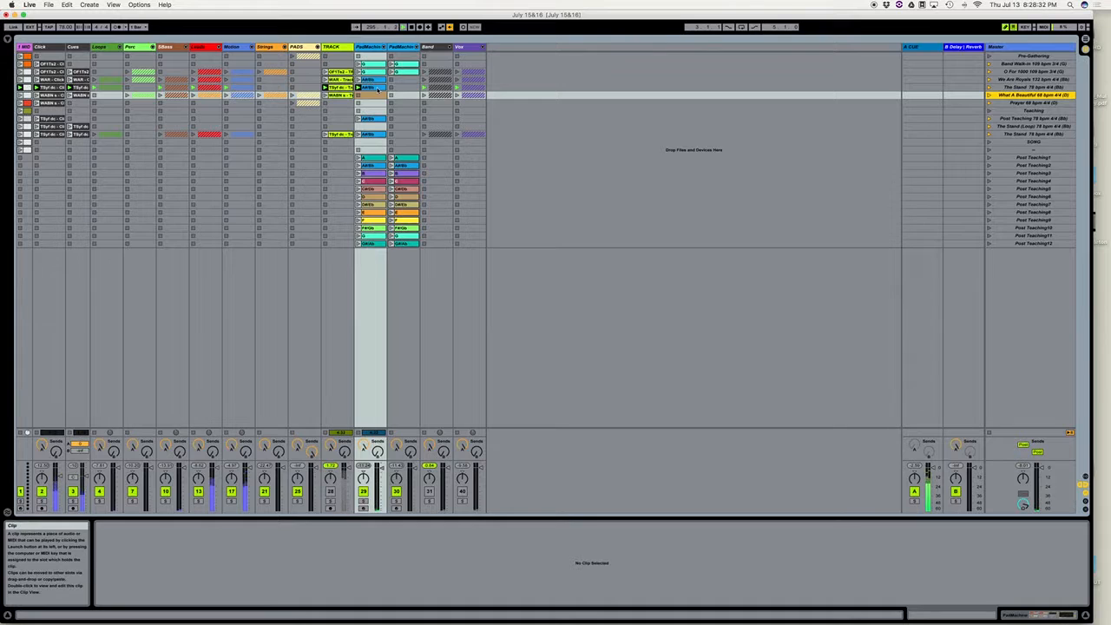
pyautogui.click(374, 89)
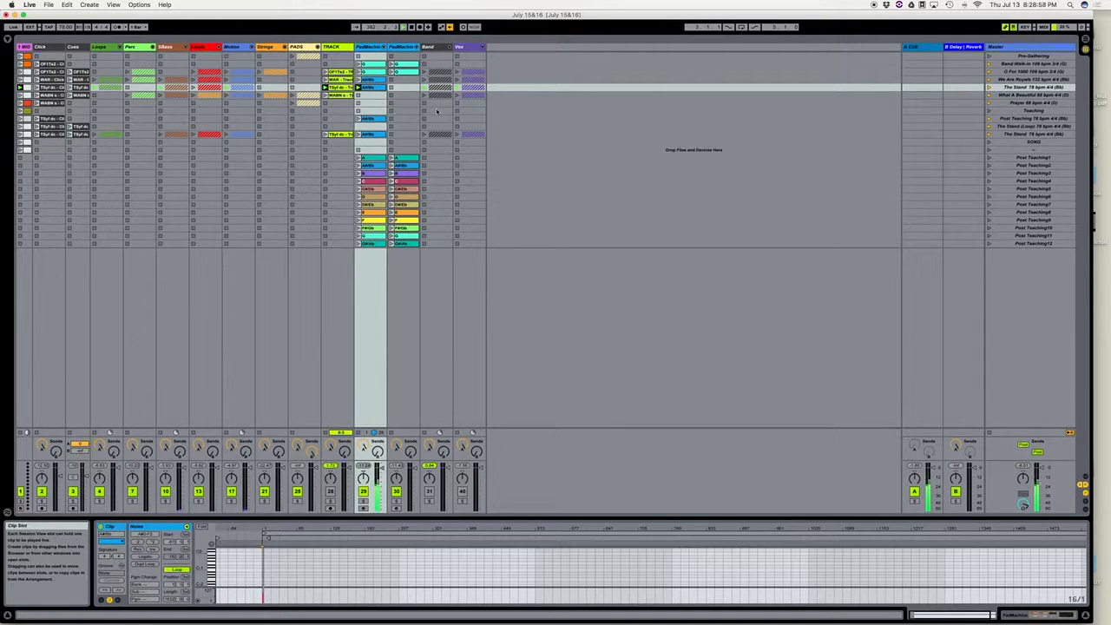
# Step: Launch the What A Beautiful scene, unfold the PADS group and inspect the playing pad clip on the Shaped track
pyautogui.click(1017, 95)
pyautogui.press('Return')
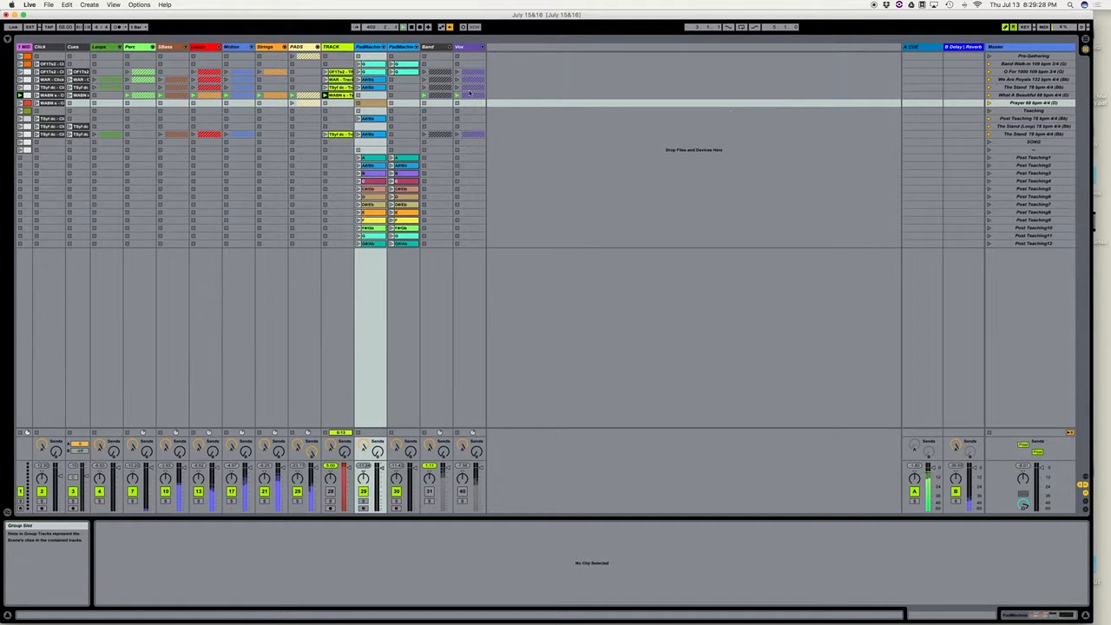
pyautogui.click(318, 47)
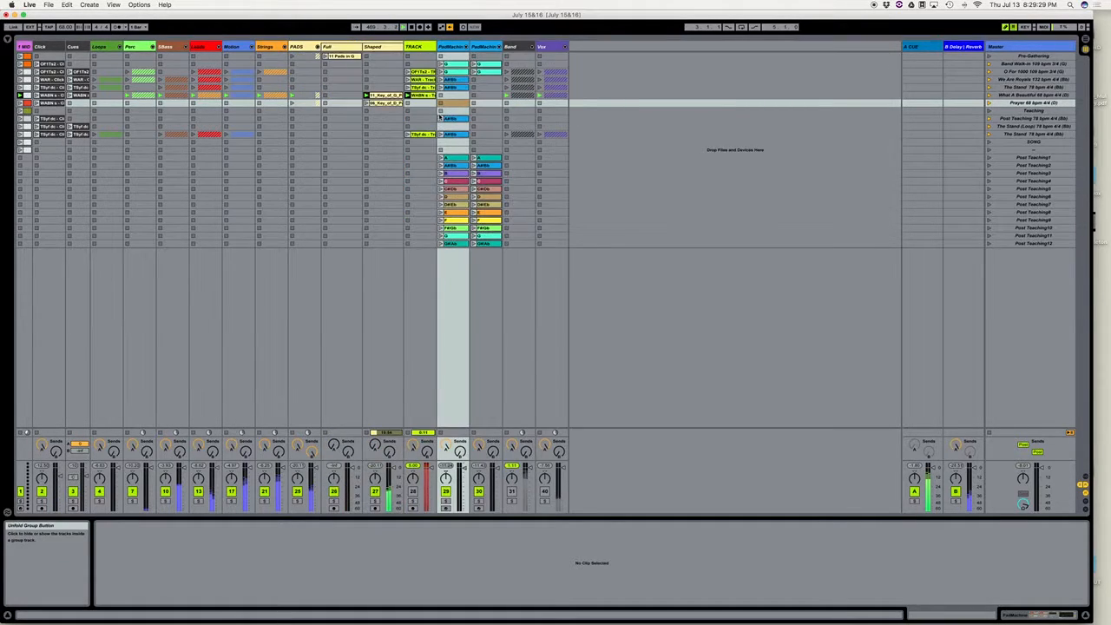
pyautogui.click(391, 96)
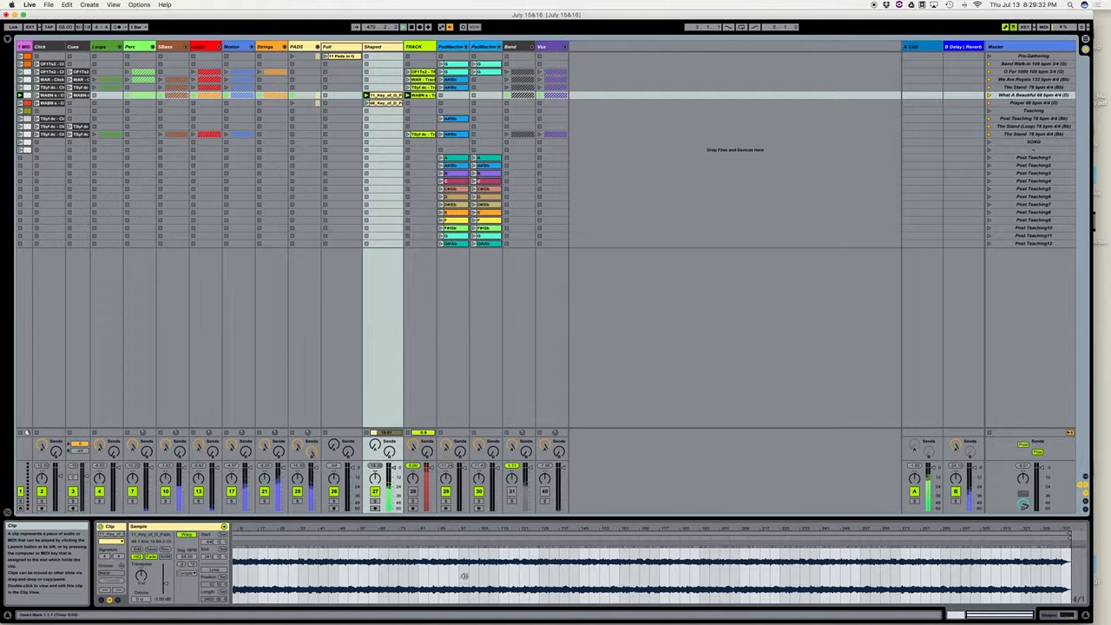
pyautogui.moveTo(577, 532); pyautogui.dragTo(578, 517)
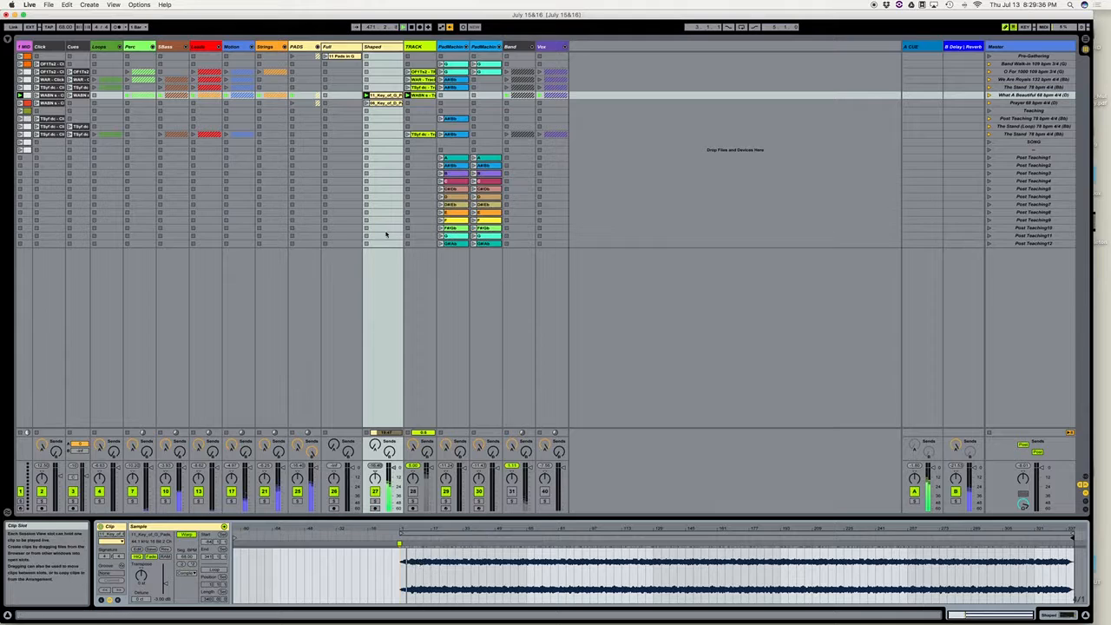
# Step: Launch the Prayer scene and display its looped click clip on the Click track
pyautogui.click(1012, 103)
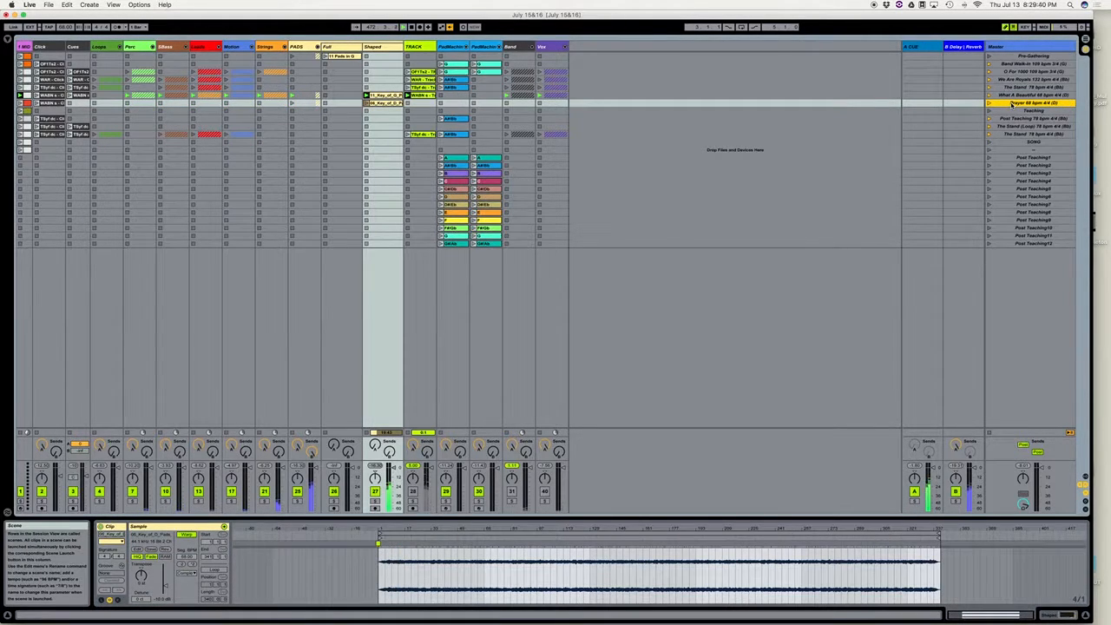
pyautogui.press('Return')
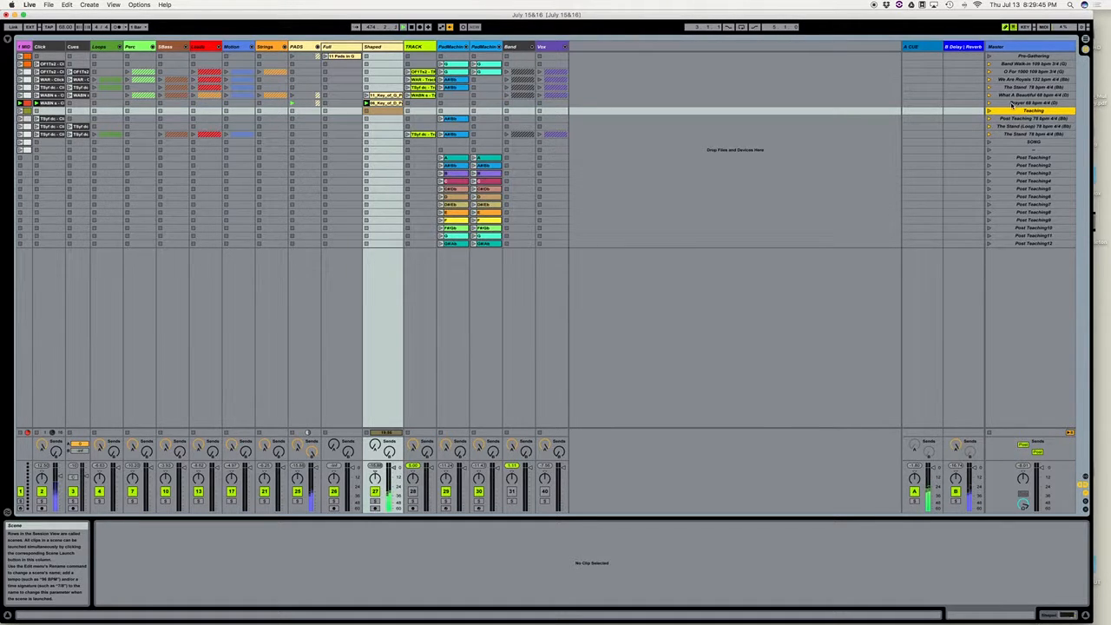
pyautogui.click(55, 104)
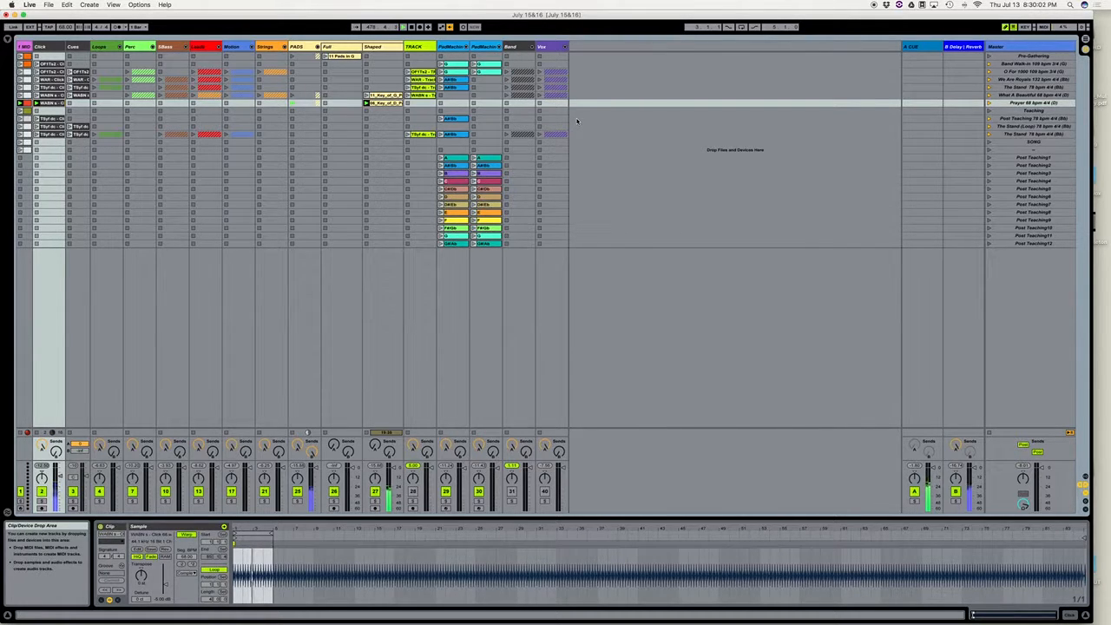
# Step: Display the Prayer pad clip and the Shaped track's EQ Eight, comparing the sound with filter 7 off and on
pyautogui.click(392, 104)
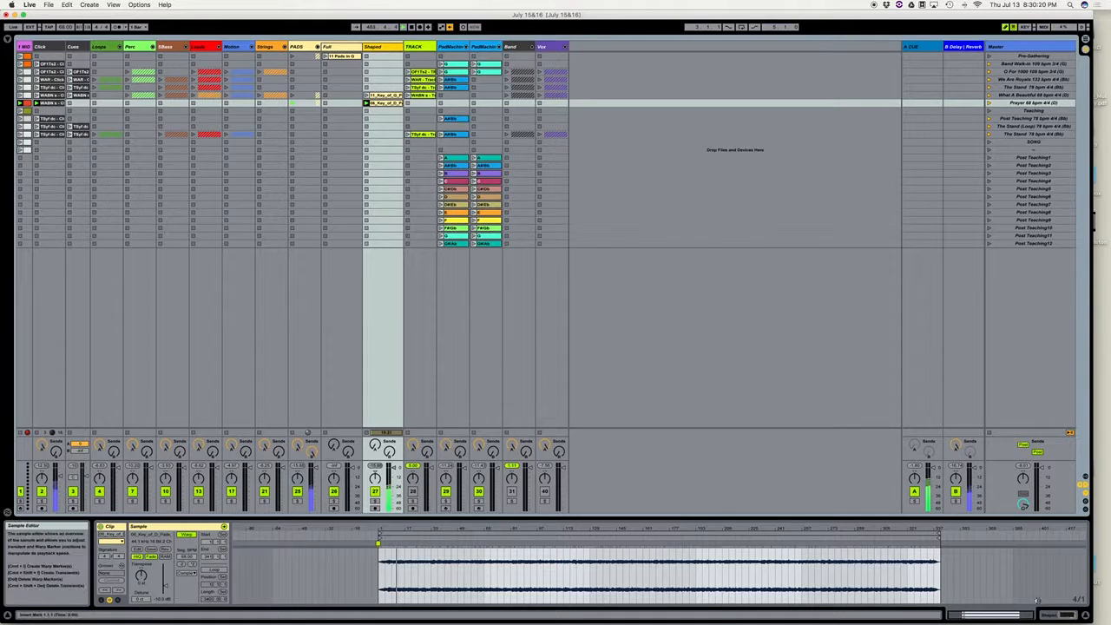
pyautogui.click(1066, 618)
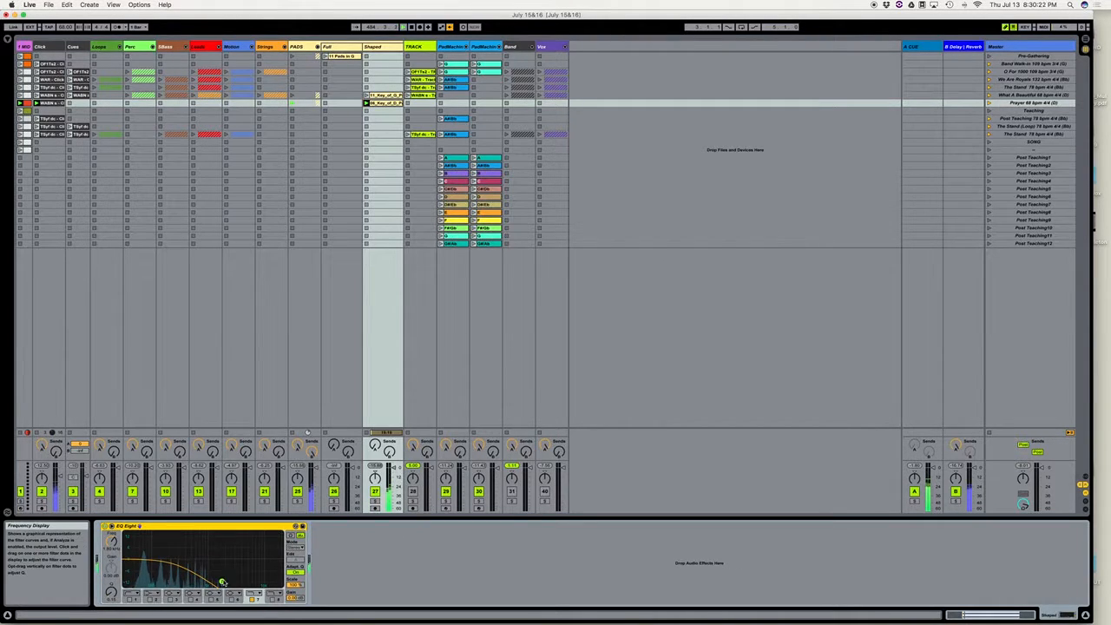
pyautogui.click(252, 598)
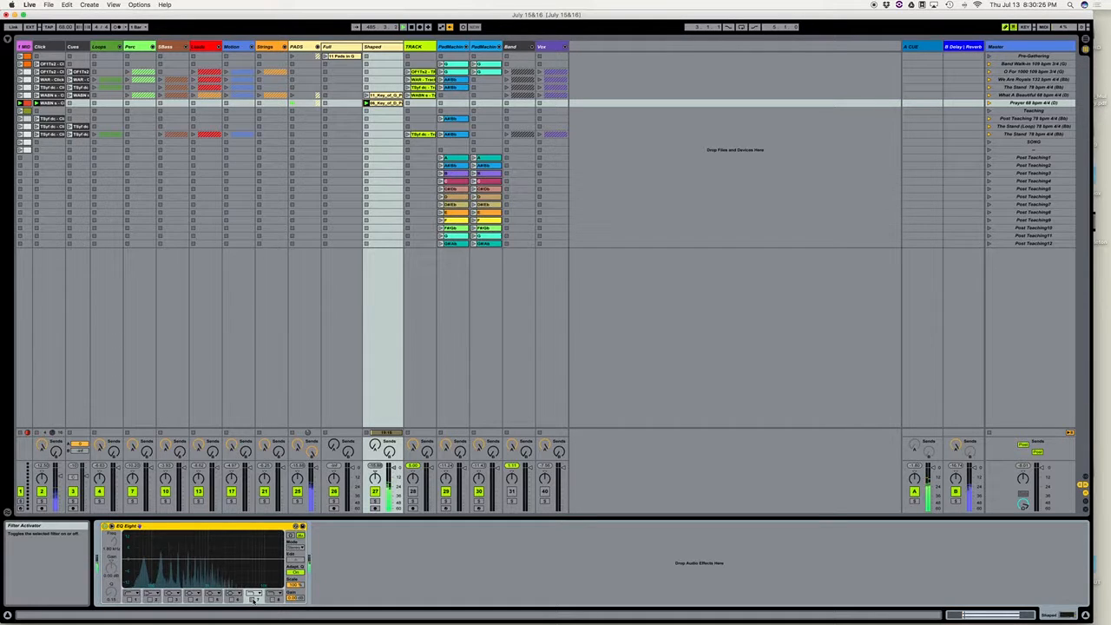
pyautogui.click(252, 598)
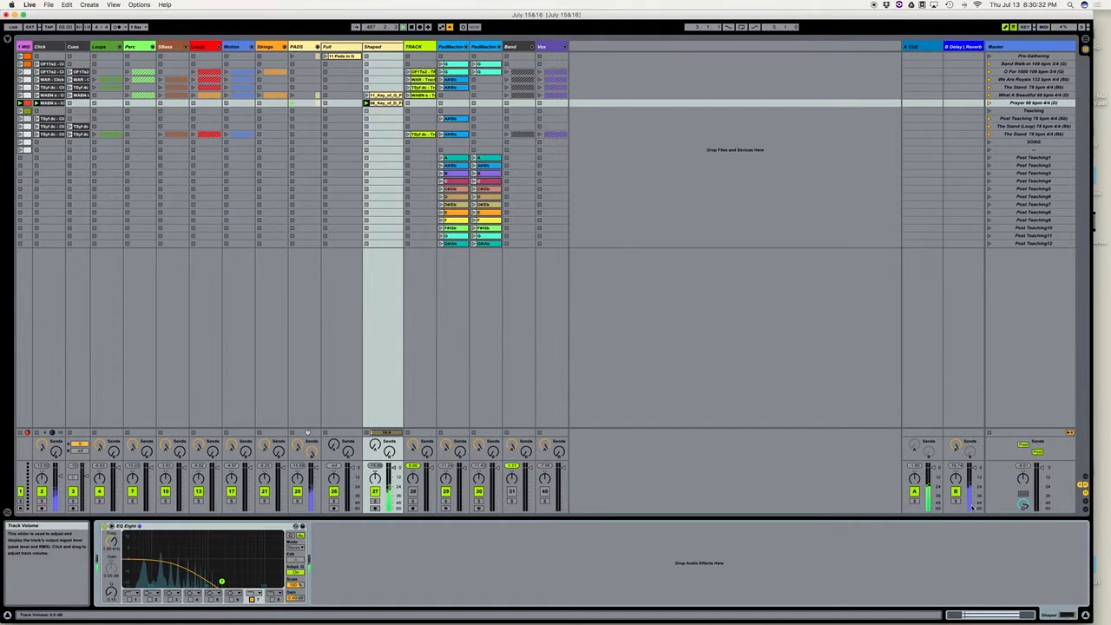
# Step: Launch the Teaching, Post Teaching, The Stand (Loop) and The Stand scenes in order
pyautogui.click(1013, 111)
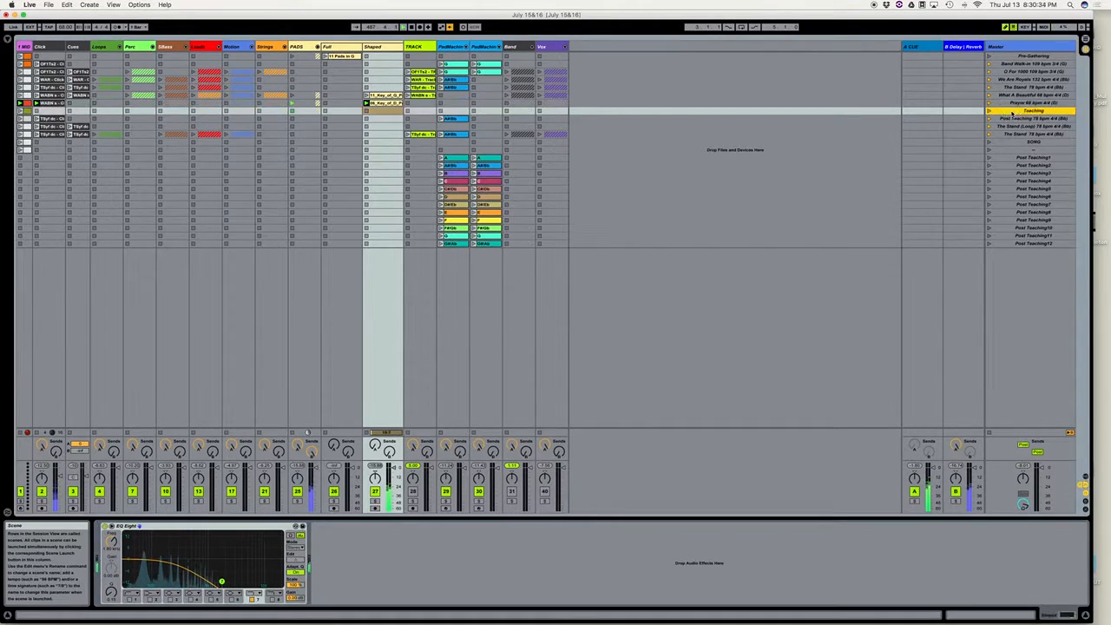
pyautogui.press('Down')
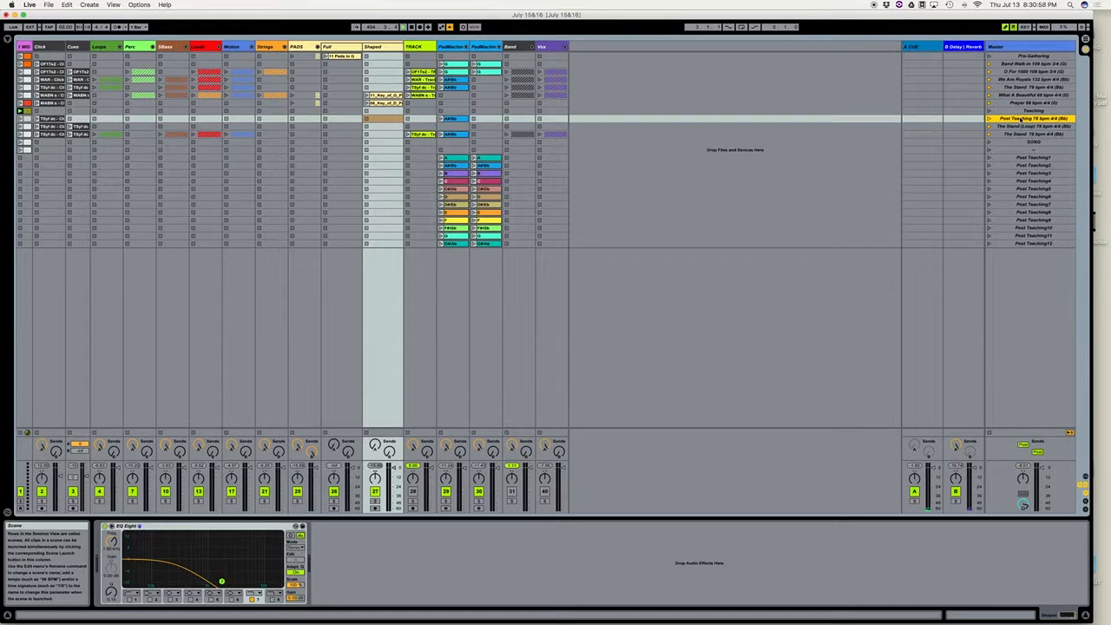
pyautogui.press('Return')
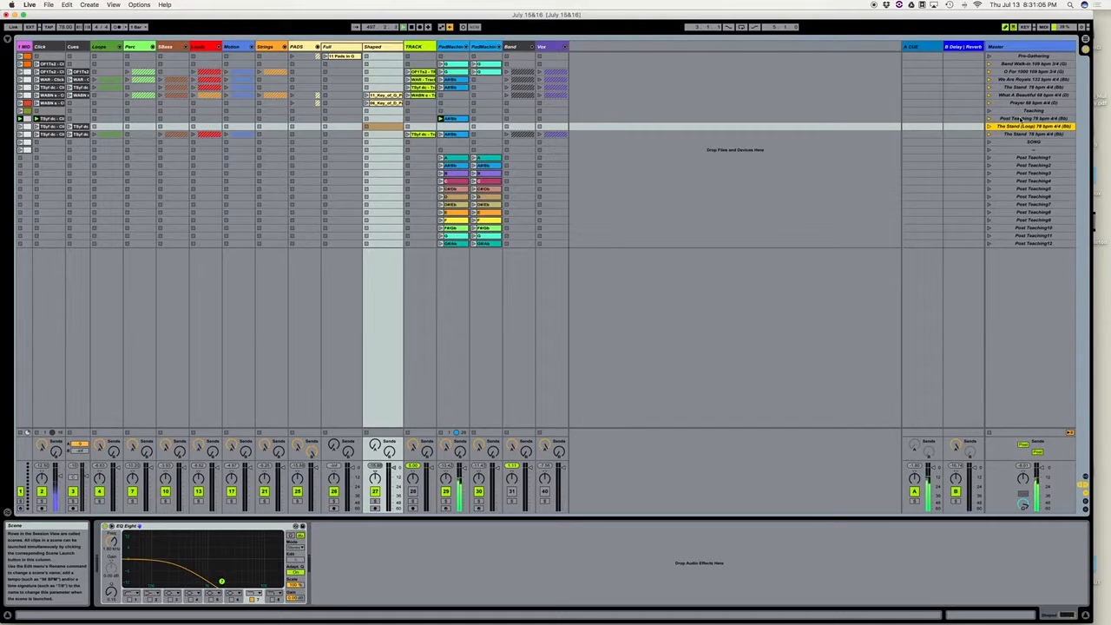
pyautogui.press('Return')
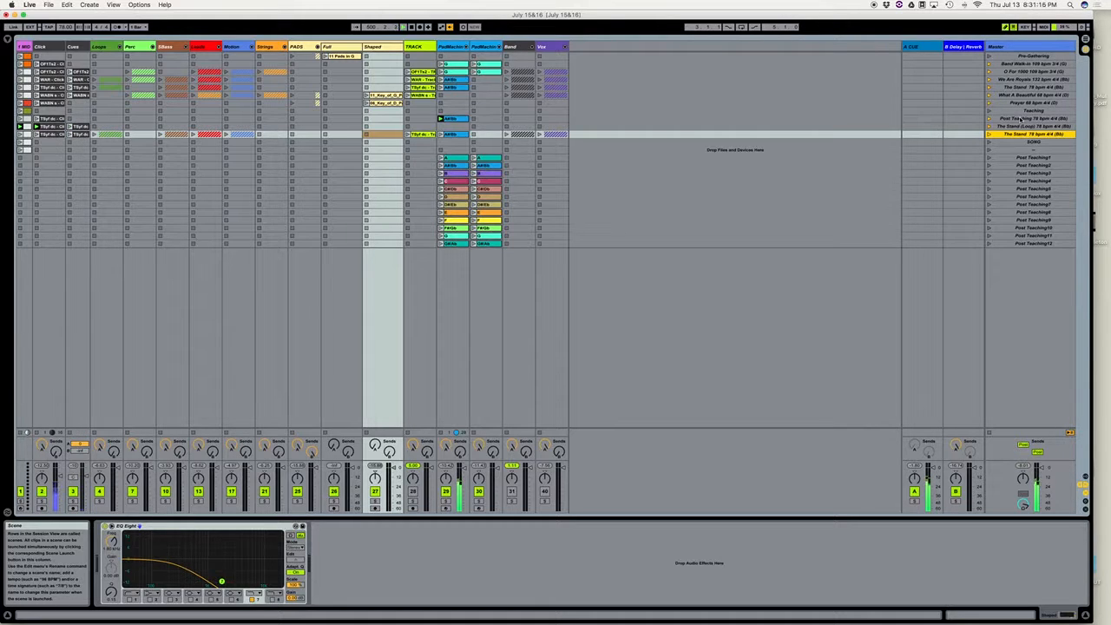
pyautogui.press('Return')
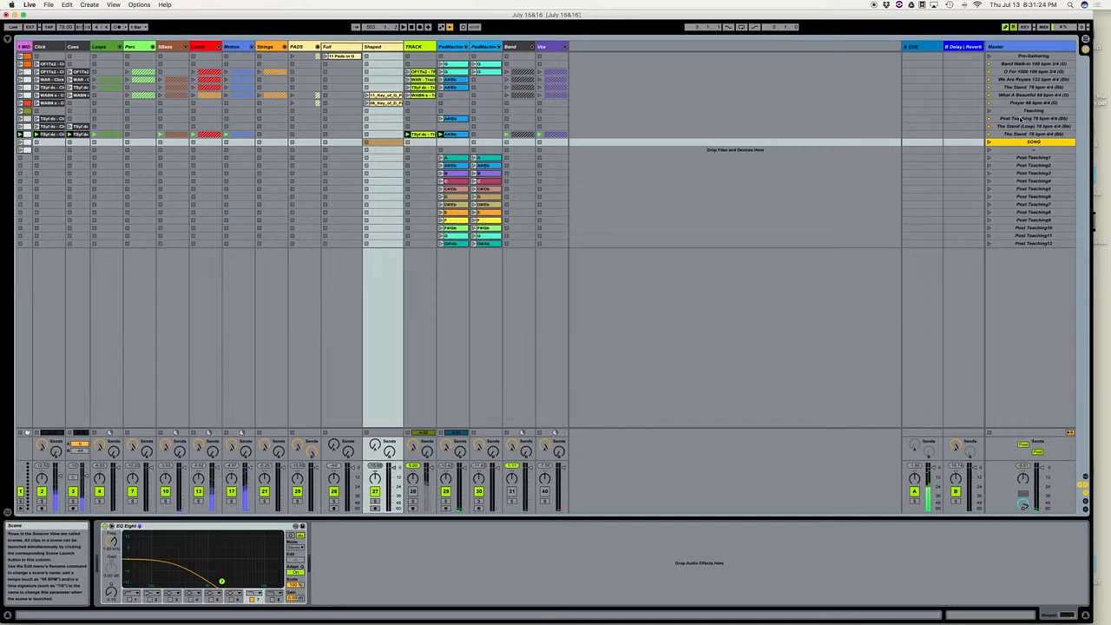
# Step: Save the set and unfold the Strings, Motion, Leads, SBass and Perc groups
pyautogui.press('super+s')
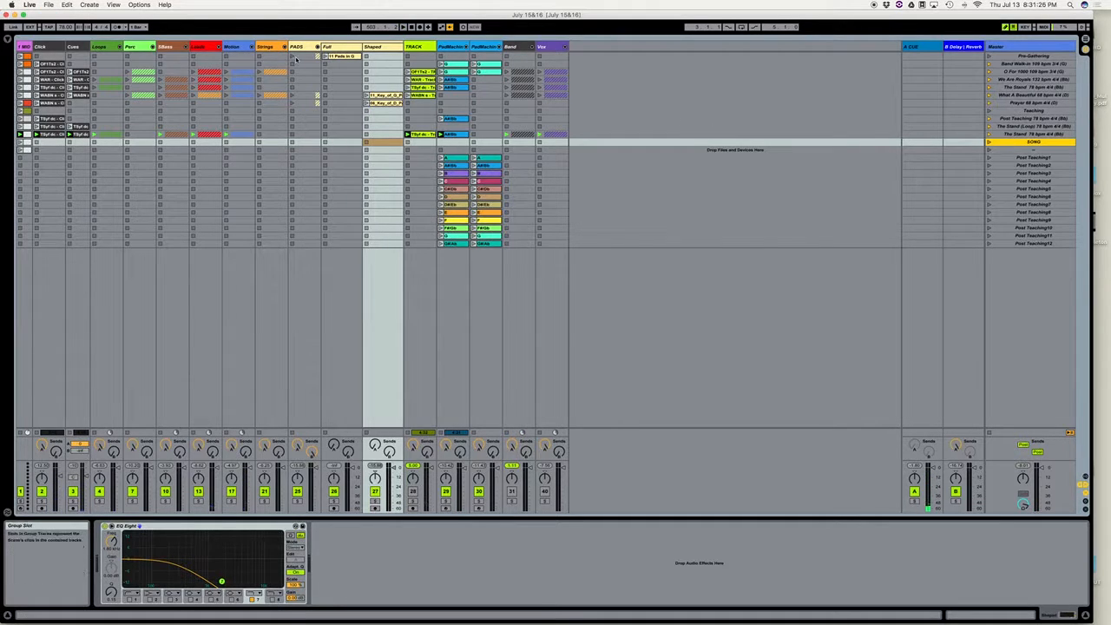
pyautogui.click(284, 46)
pyautogui.click(252, 46)
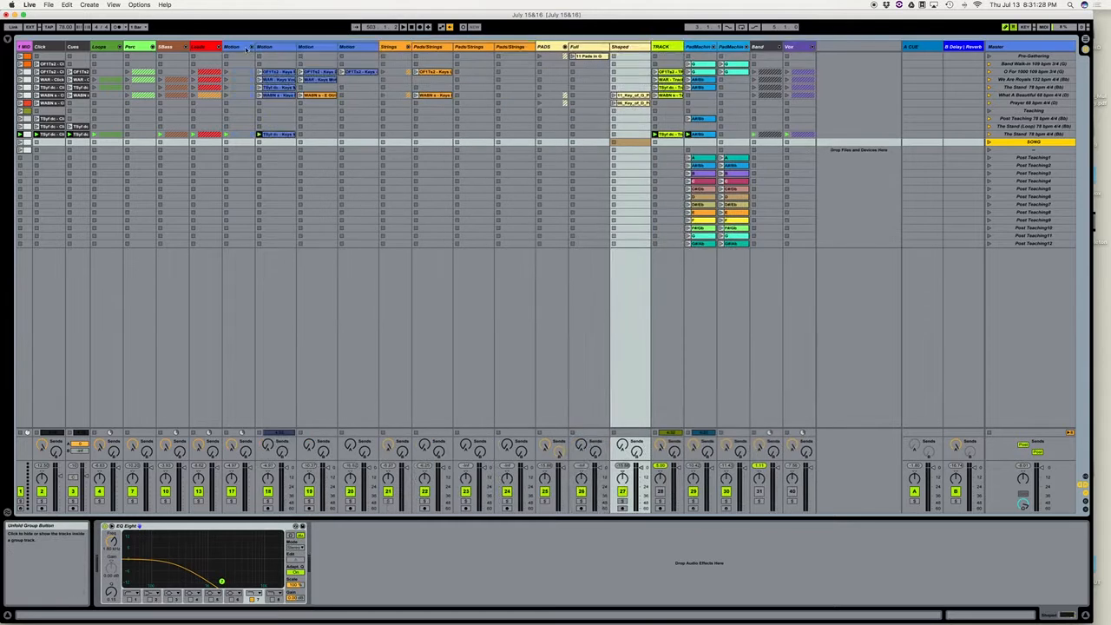
pyautogui.click(218, 47)
pyautogui.click(185, 46)
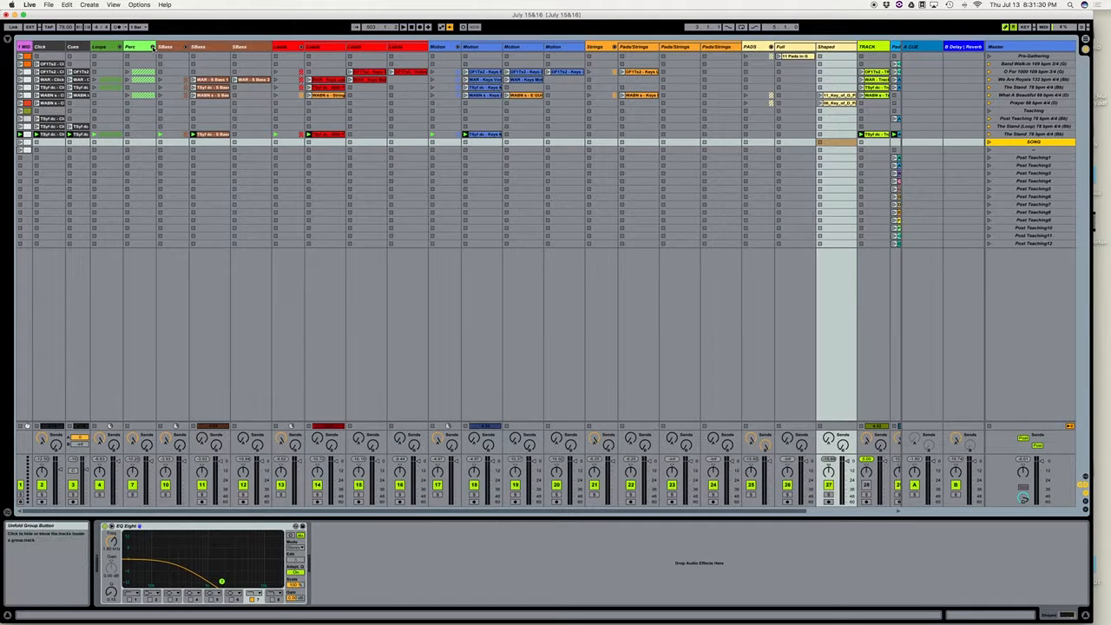
pyautogui.click(153, 47)
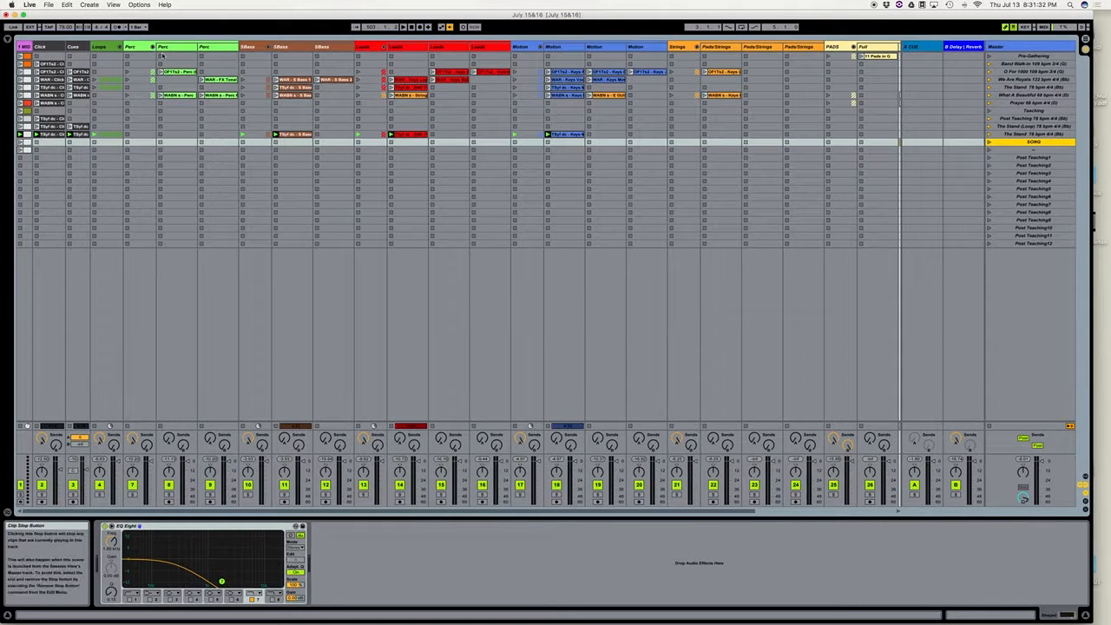
# Step: Launch the We Are Royals scene and switch the lower pane from the device chain to the clip view
pyautogui.click(1040, 79)
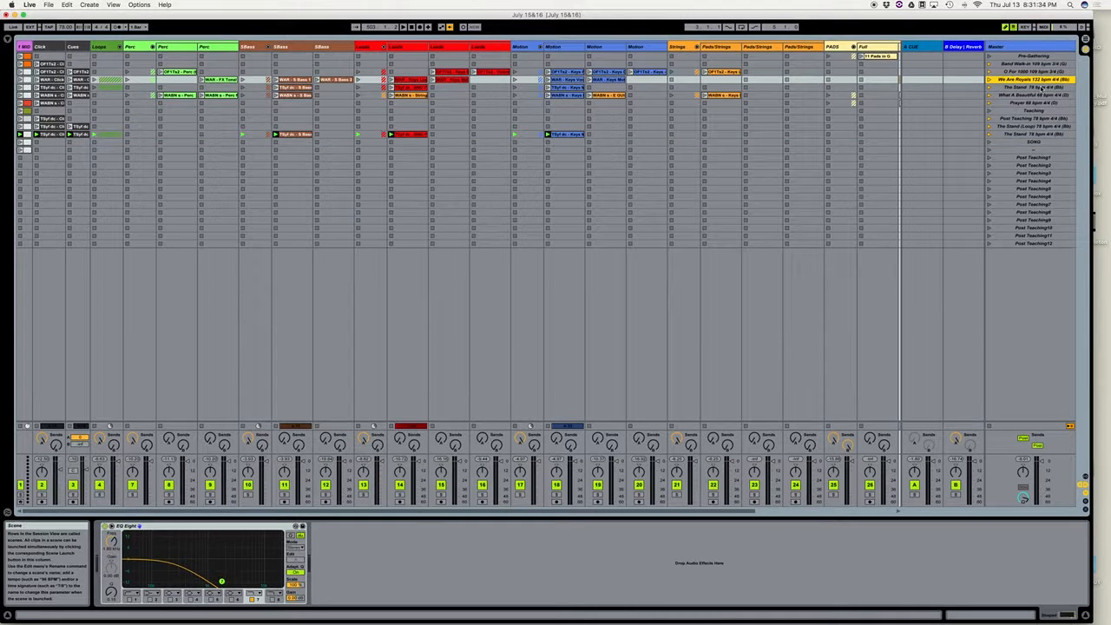
pyautogui.click(989, 79)
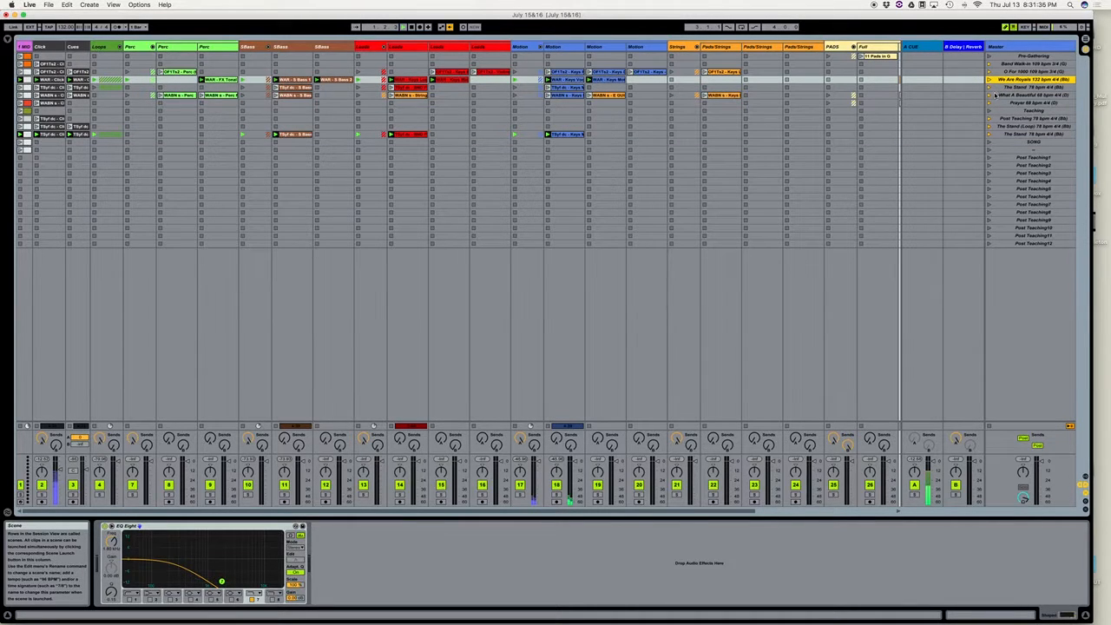
pyautogui.hscroll(10, 906, 87)
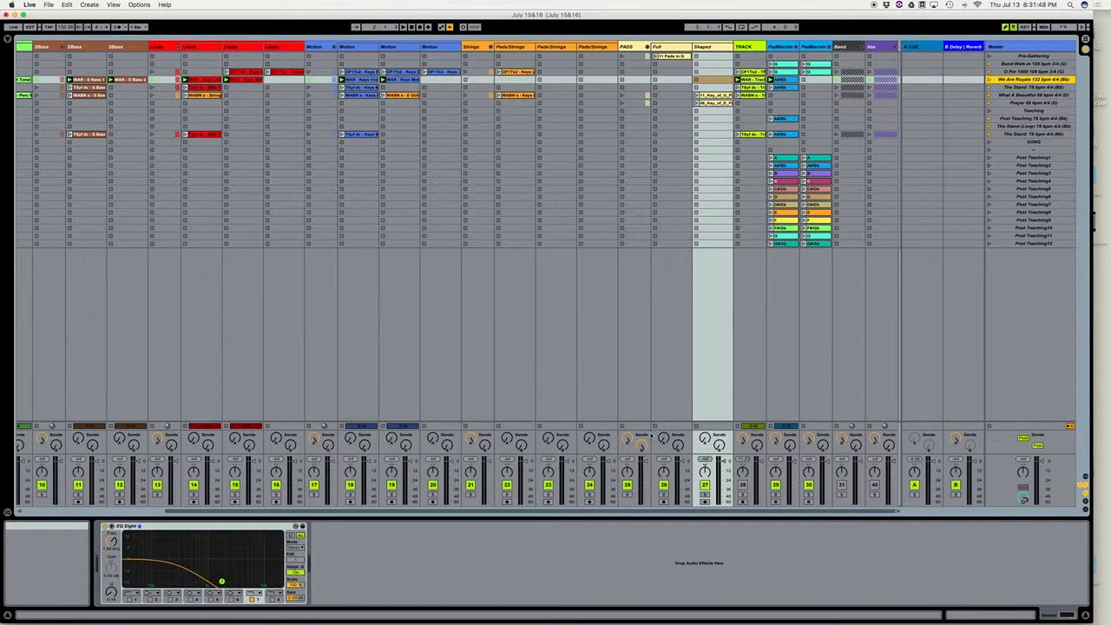
pyautogui.click(990, 617)
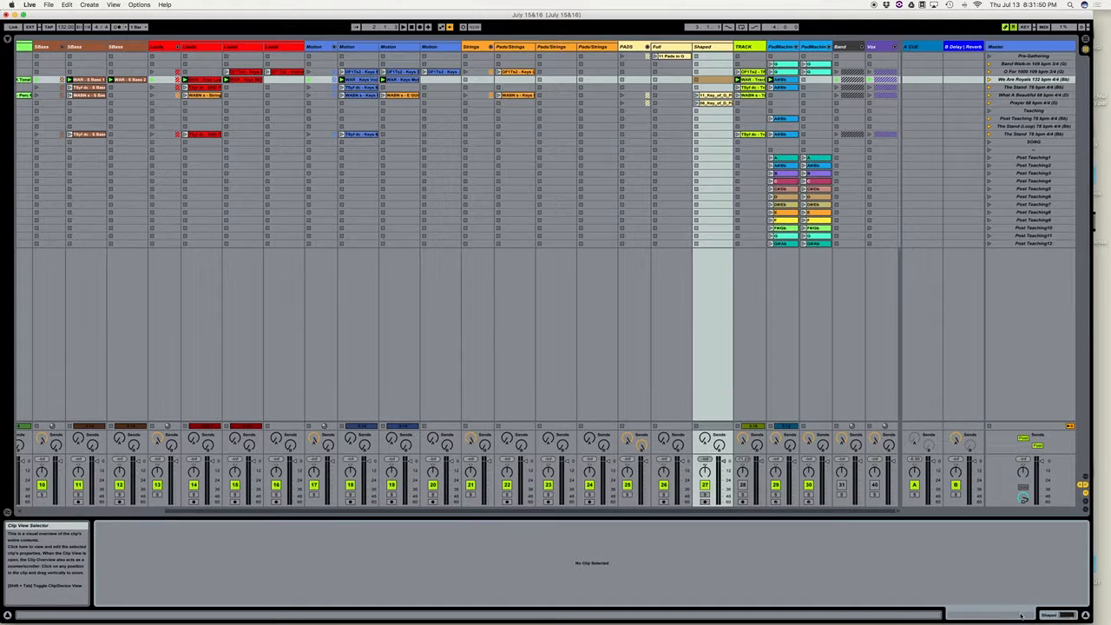
pyautogui.click(1058, 616)
pyautogui.click(1033, 615)
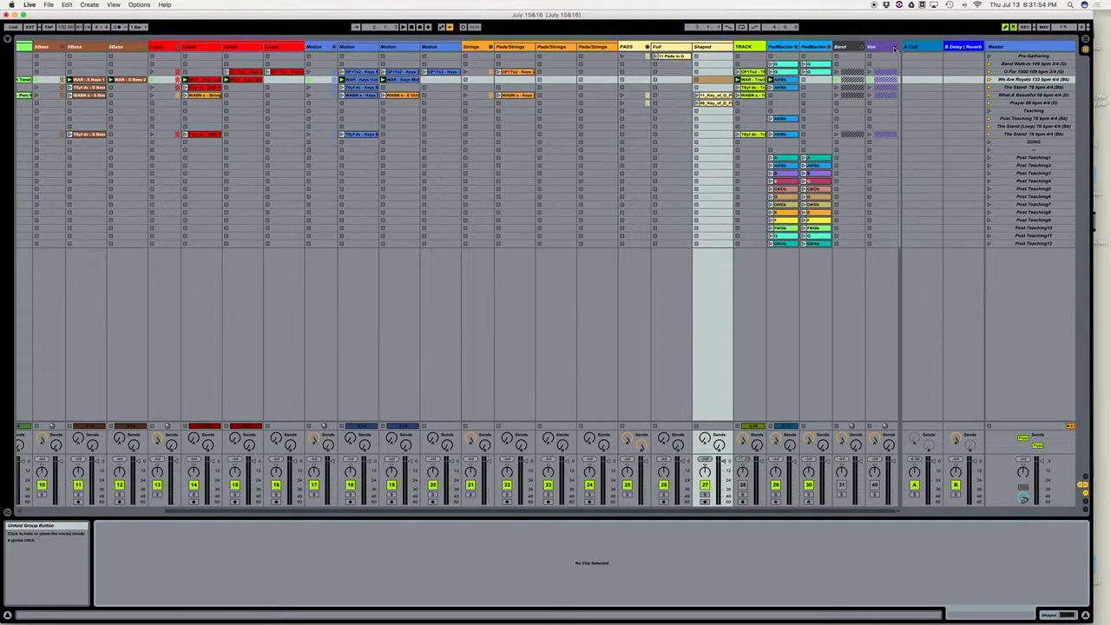
# Step: Unfold the Vox and Band groups and select the We Are Royals clips from the Choir track through the Kit track
pyautogui.click(860, 48)
pyautogui.hscroll(8, 862, 101)
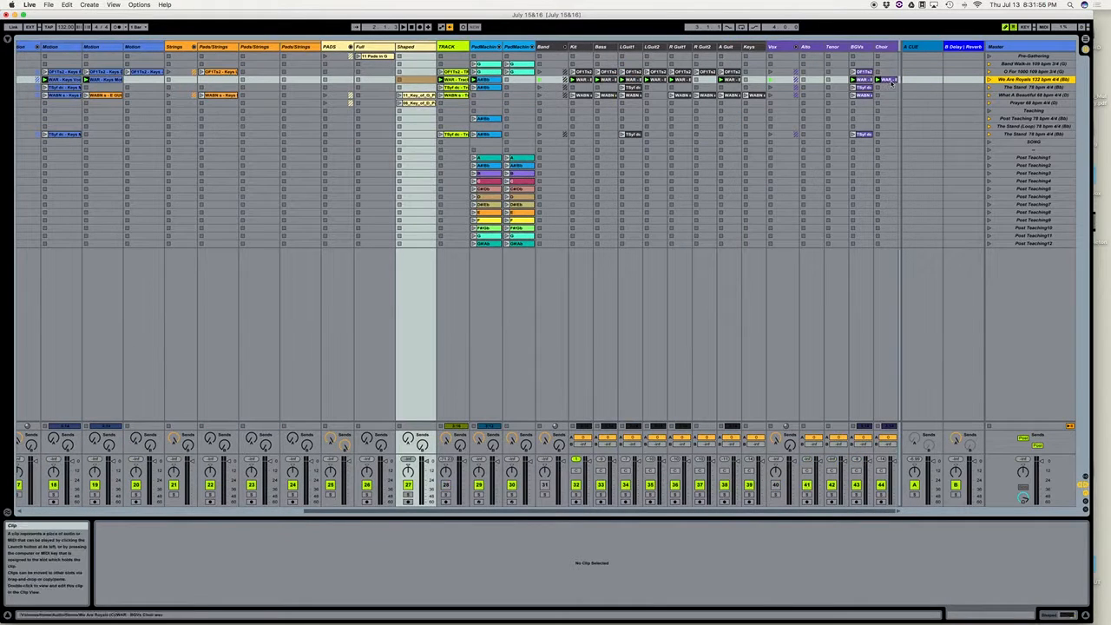
pyautogui.click(888, 79)
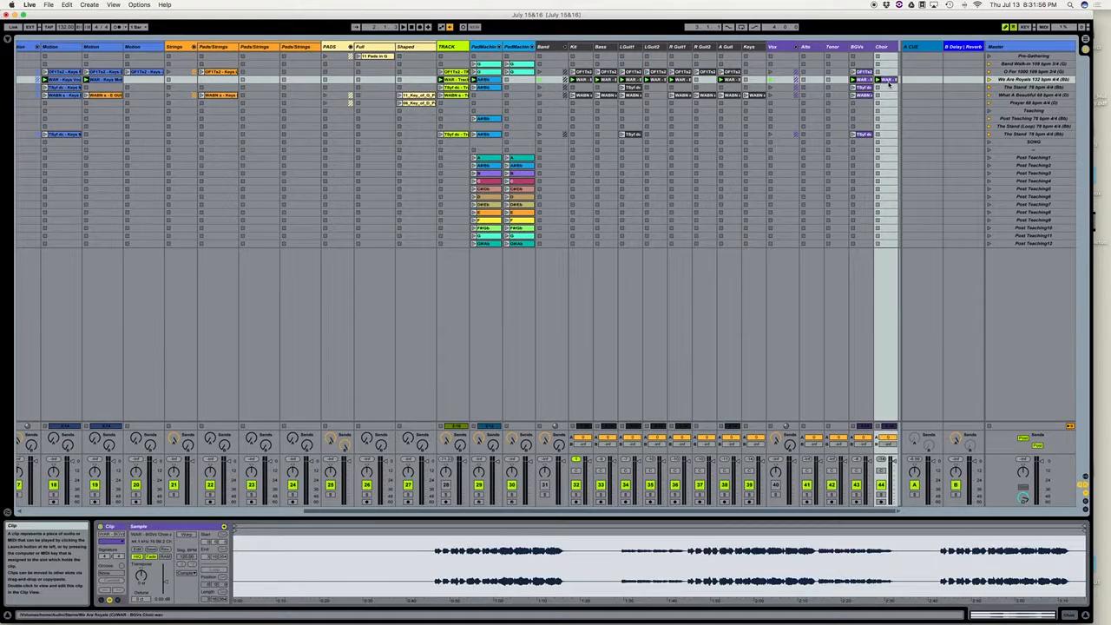
pyautogui.keyDown('shift'); pyautogui.click(580, 79); pyautogui.keyUp('shift')
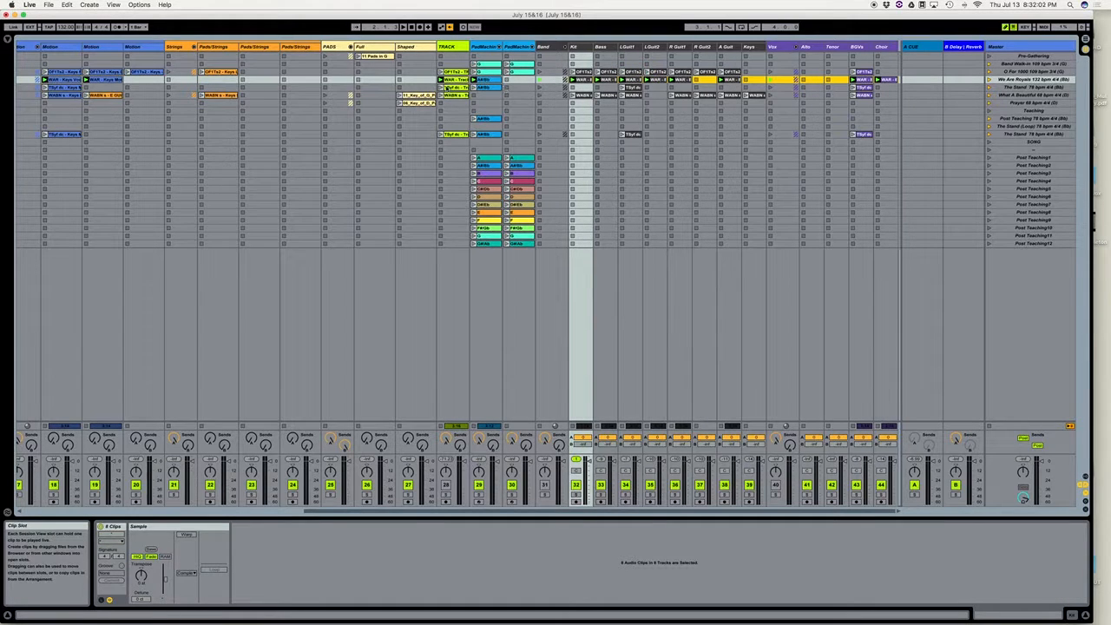
# Step: Extend the selection to the other We Are Royals audio clips, including those on TRACK, Motion, Leads, SBass, Perc and Click
pyautogui.keyDown('super'); pyautogui.click(453, 80); pyautogui.keyUp('super')
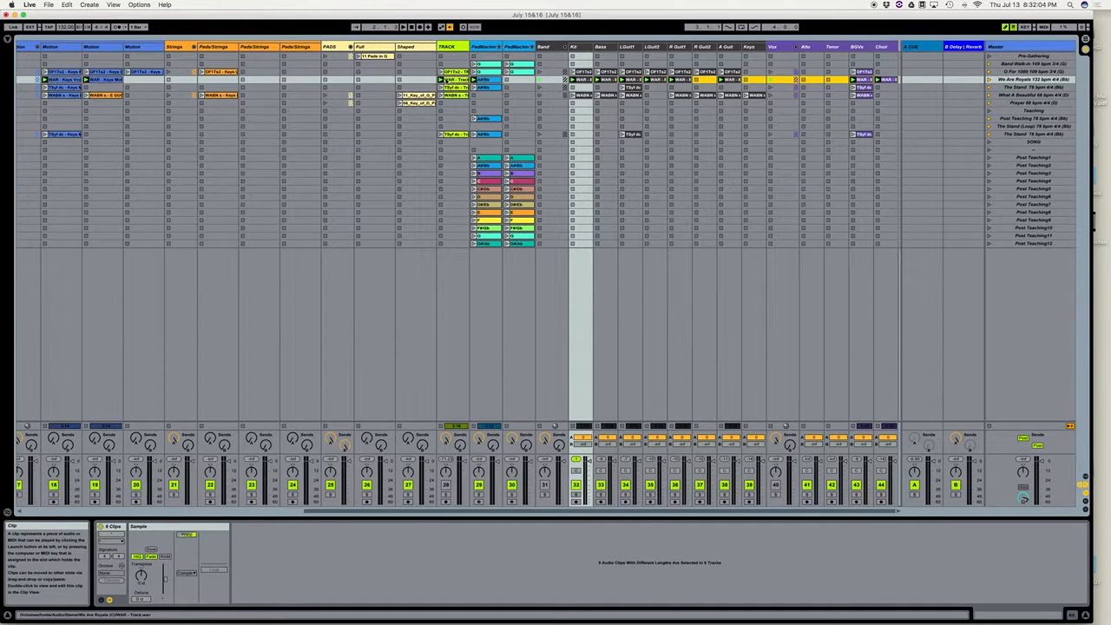
pyautogui.hscroll(-8, 170, 79)
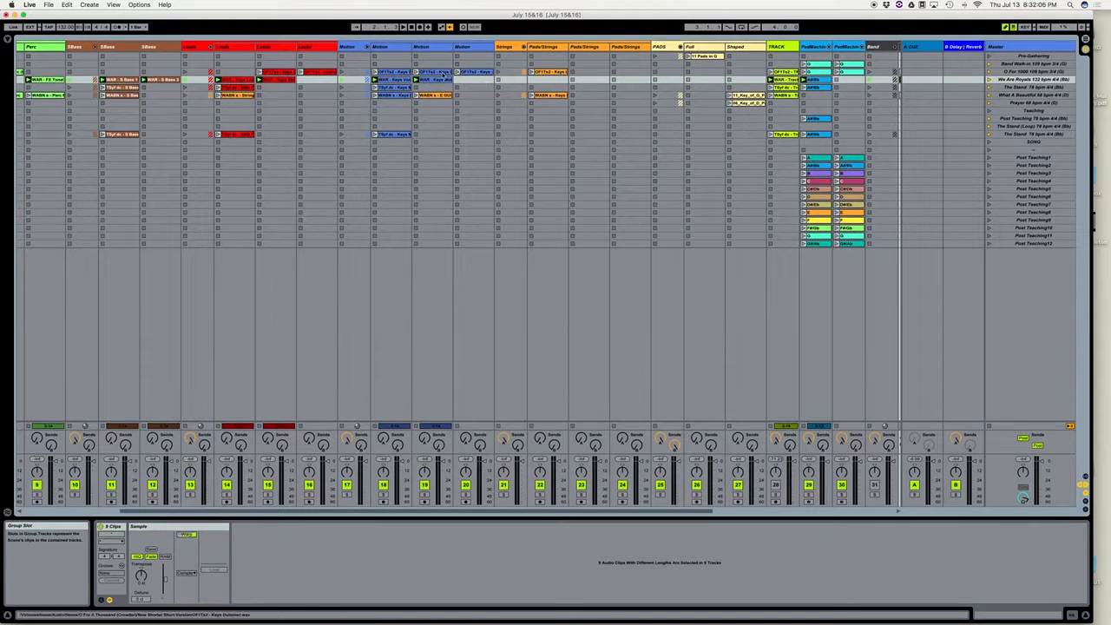
pyautogui.keyDown('super'); pyautogui.click(393, 80); pyautogui.keyUp('super')
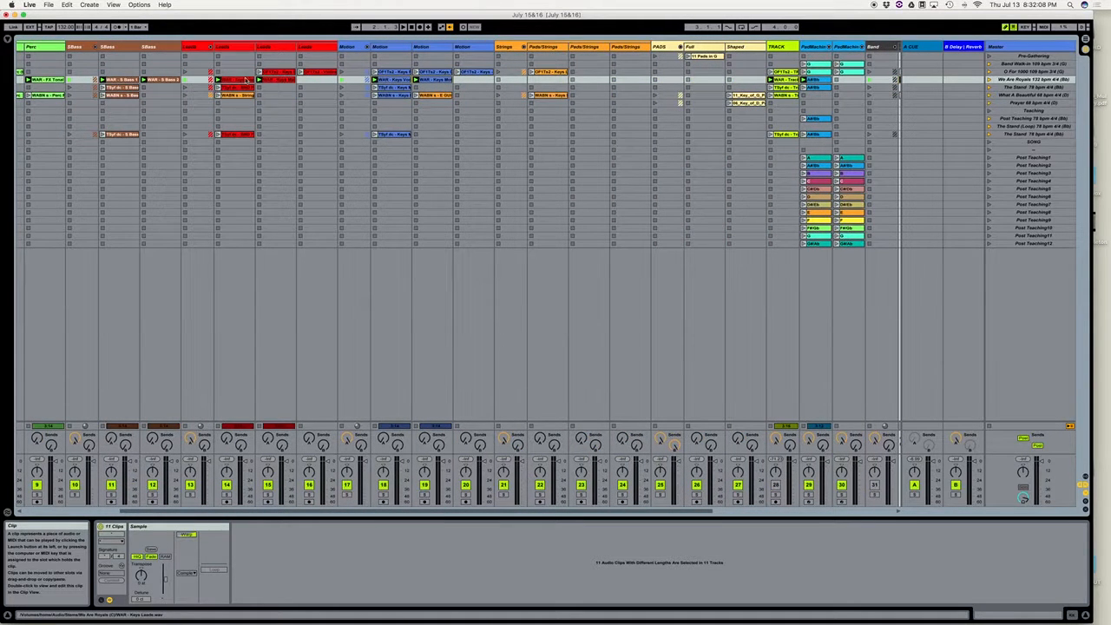
pyautogui.keyDown('super'); pyautogui.click(118, 80); pyautogui.keyUp('super')
pyautogui.keyDown('super'); pyautogui.click(55, 80); pyautogui.keyUp('super')
pyautogui.hscroll(-5, 53, 81)
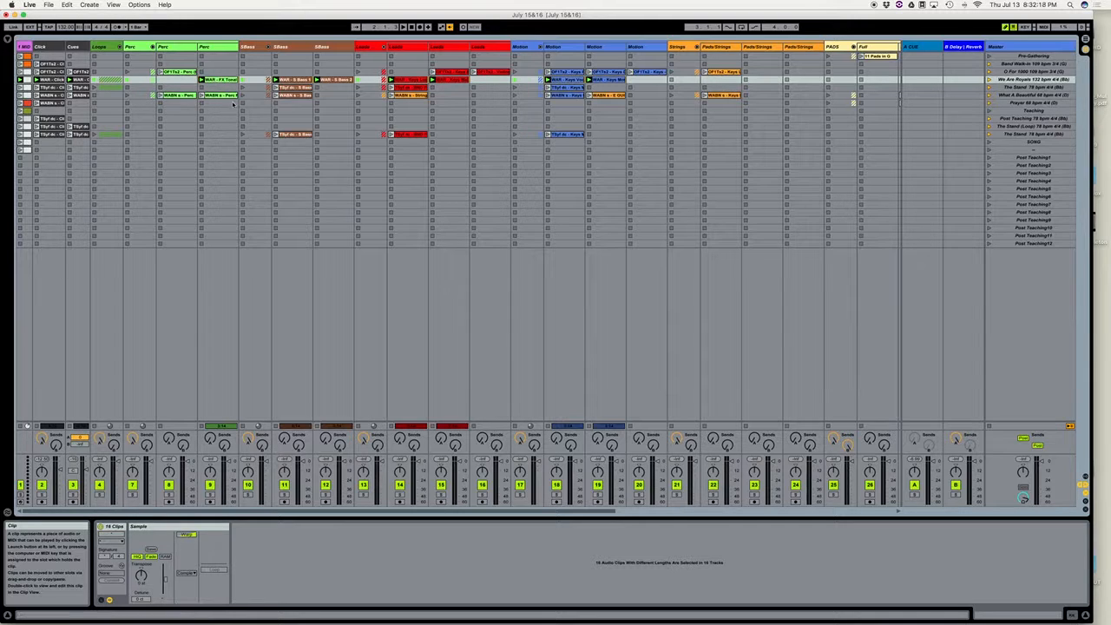
# Step: Turn on Warp for all selected We Are Royals clips and review the warp mode options, keeping Complex
pyautogui.click(187, 536)
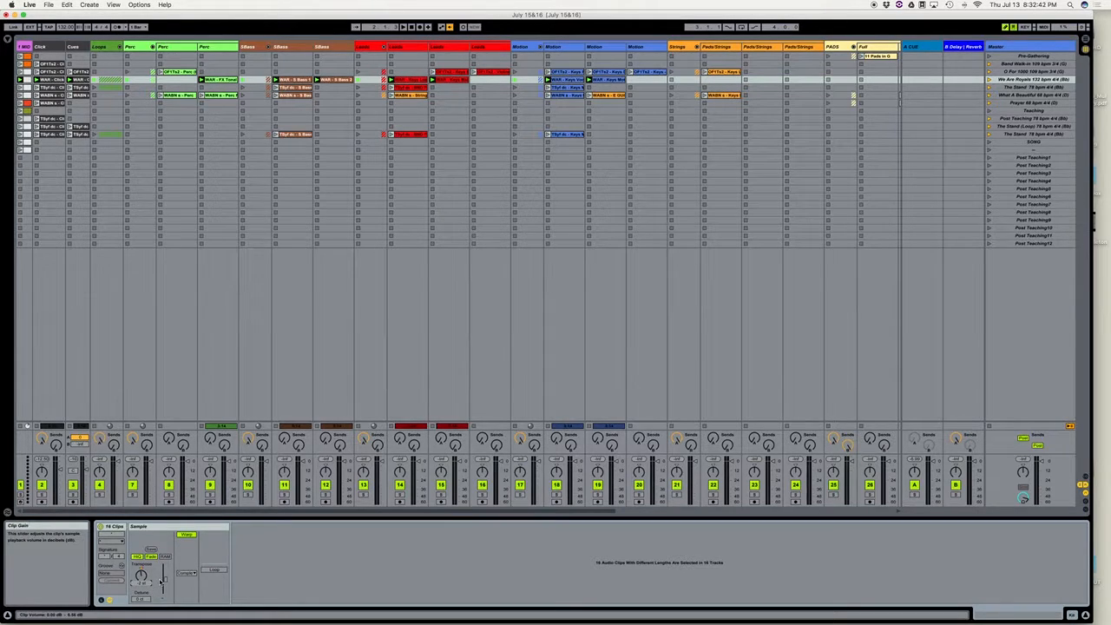
pyautogui.click(192, 574)
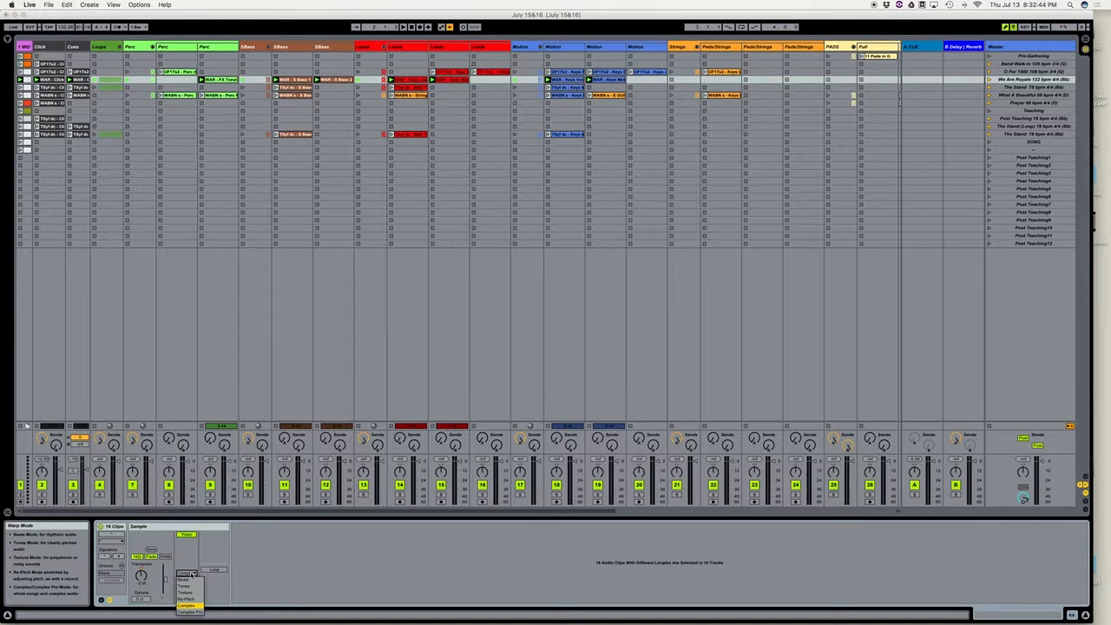
pyautogui.click(192, 574)
pyautogui.hscroll(10, 608, 156)
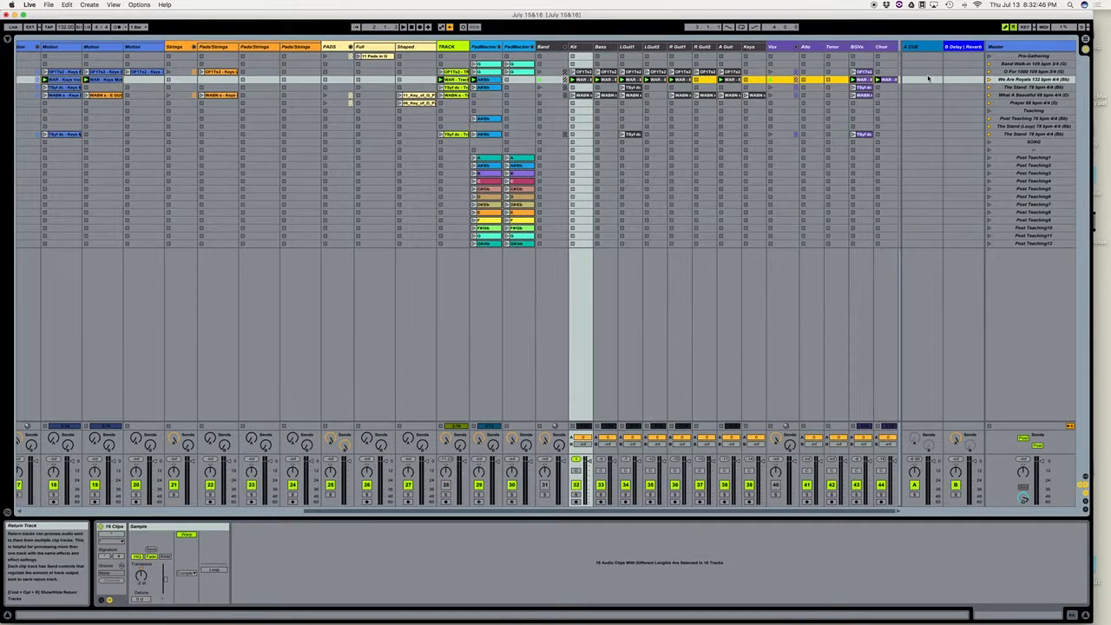
# Step: Select the We Are Royals clip on the Choir track and set its warp mode to Complex Pro
pyautogui.click(884, 79)
pyautogui.keyDown('shift'); pyautogui.click(864, 87); pyautogui.keyUp('shift')
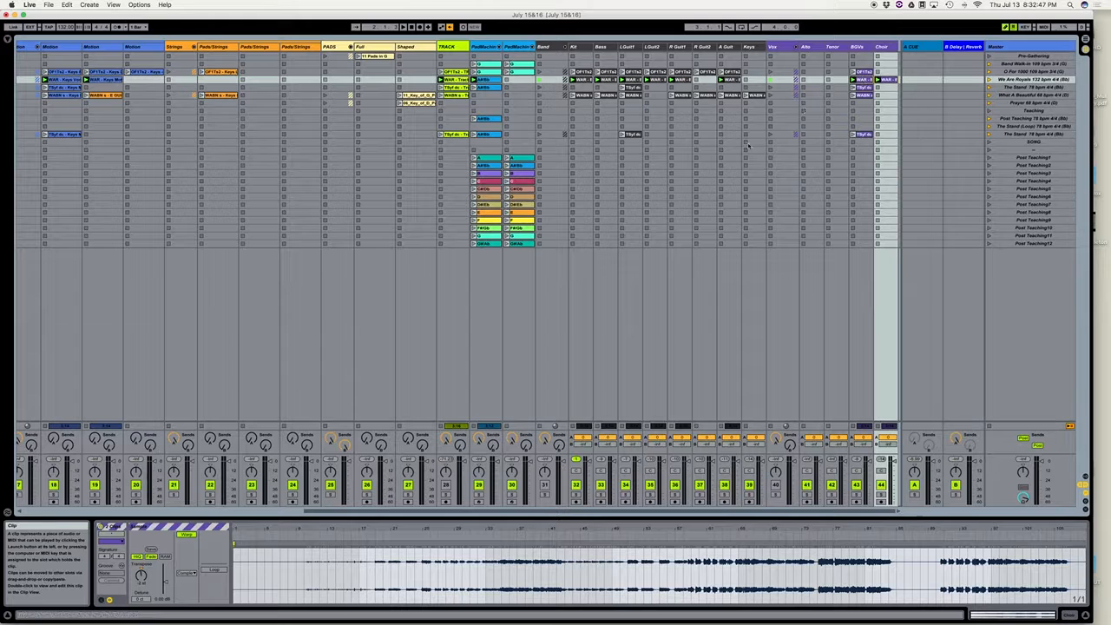
pyautogui.click(186, 574)
pyautogui.click(185, 584)
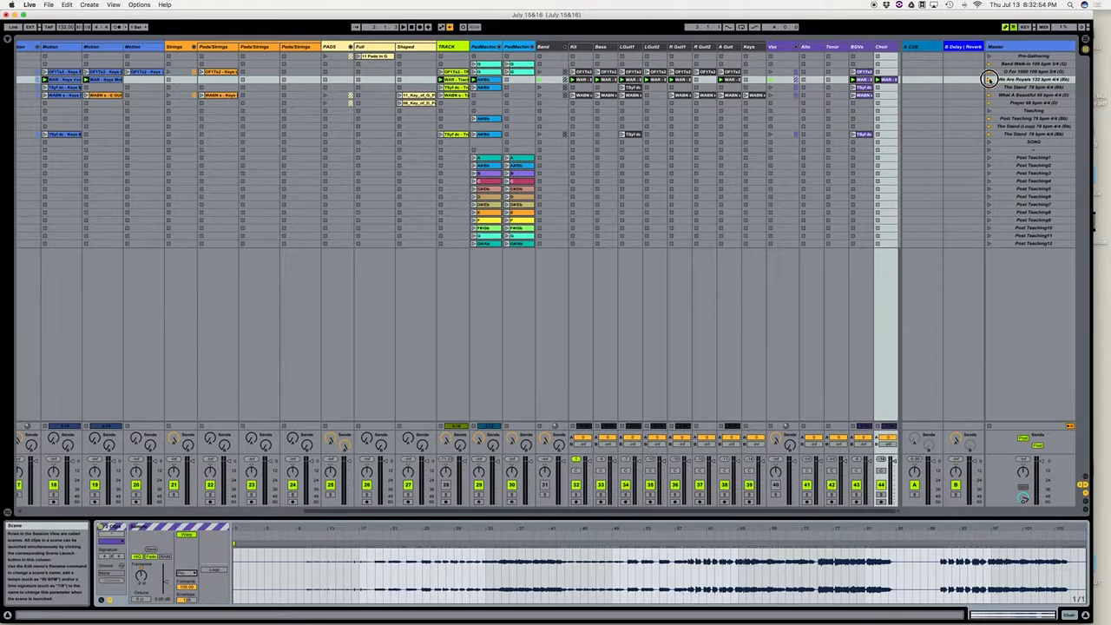
# Step: Launch the We Are Royals scene and activate the Vox and Band groups
pyautogui.click(989, 79)
pyautogui.click(776, 484)
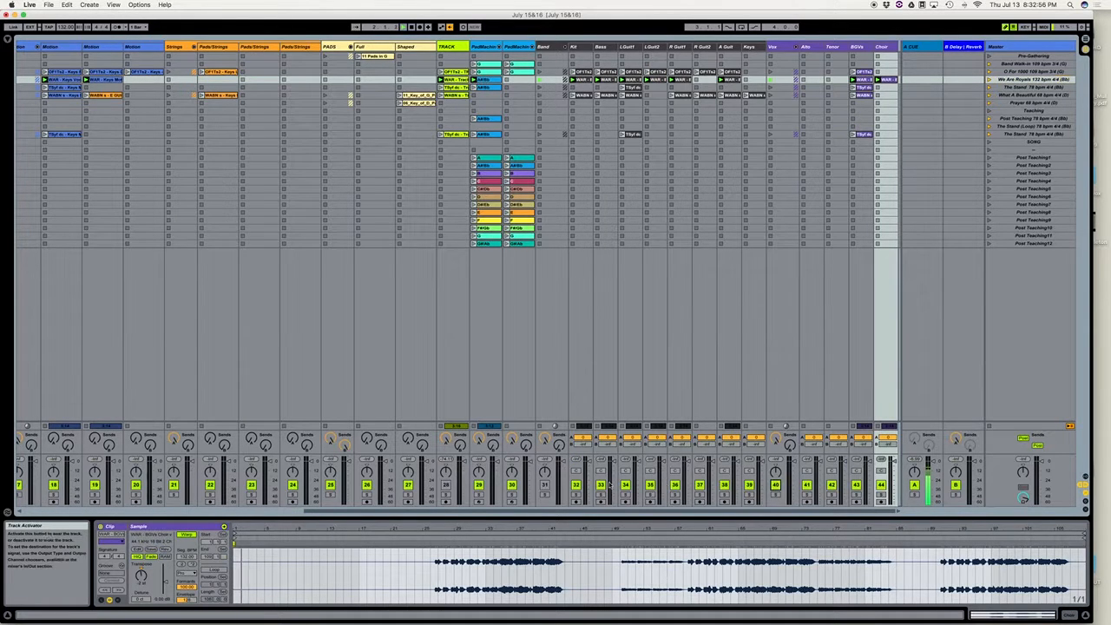
pyautogui.click(544, 484)
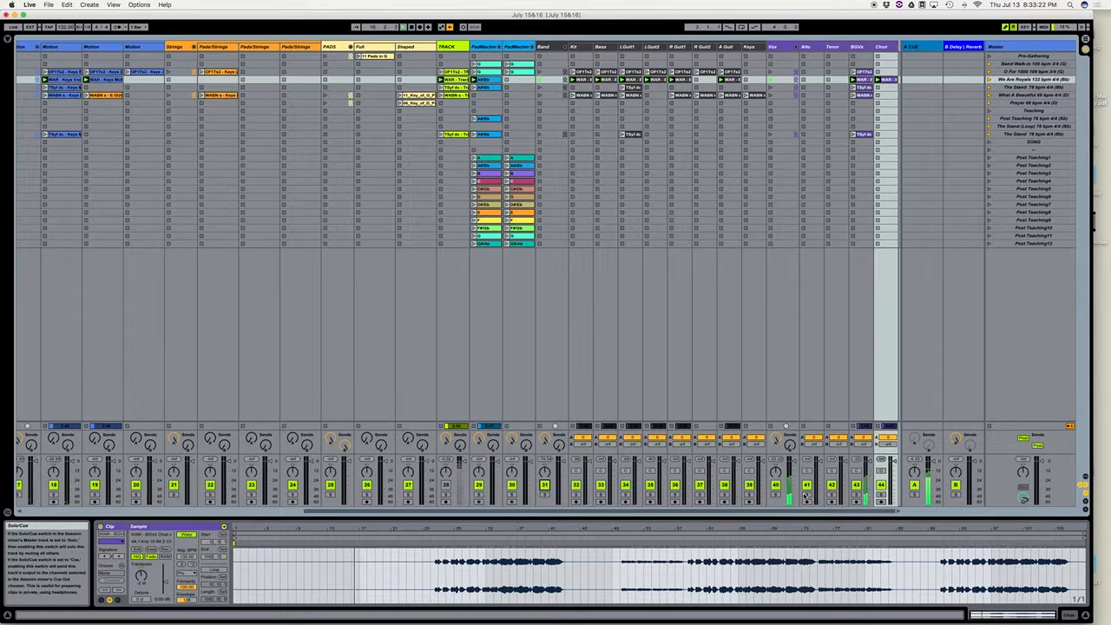
# Step: Solo and unsolo the Vox group twice to compare the vocals with the full mix
pyautogui.click(775, 495)
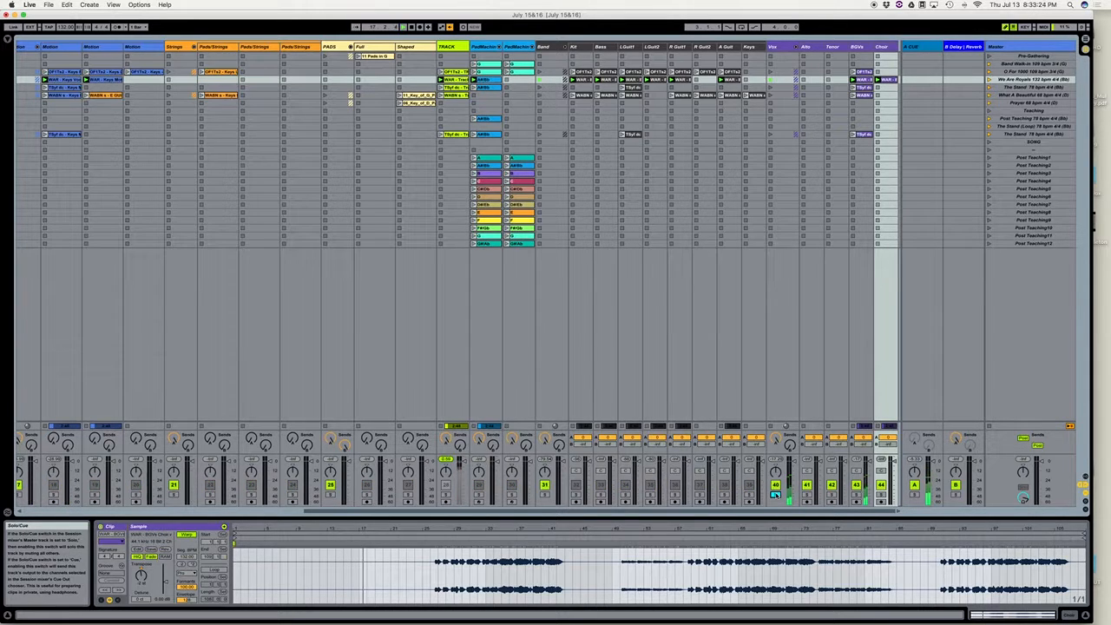
pyautogui.click(775, 495)
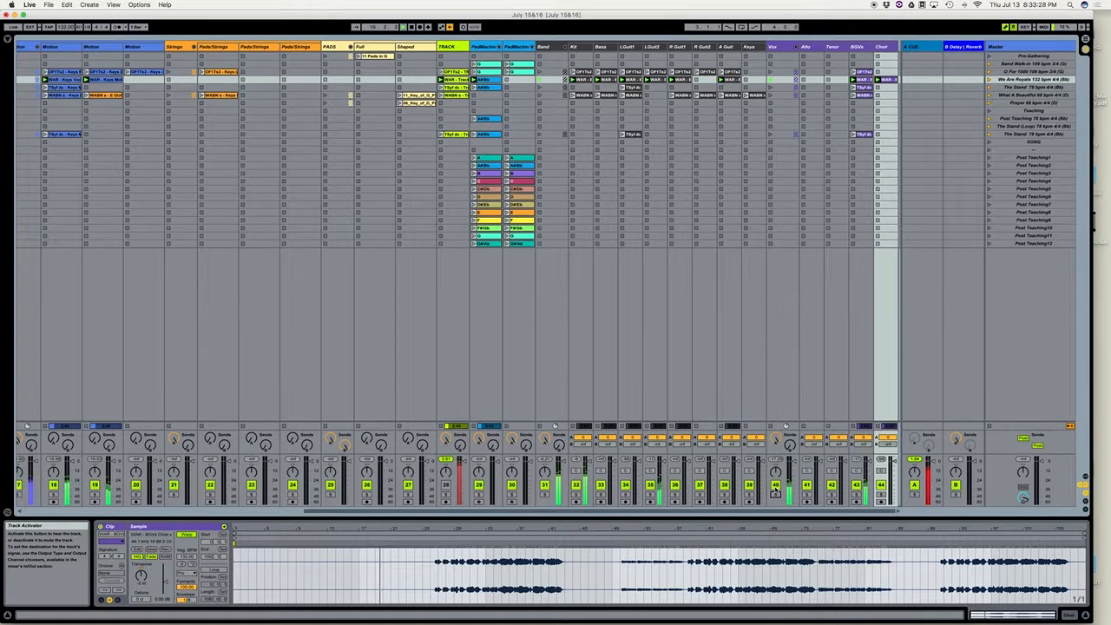
pyautogui.click(775, 495)
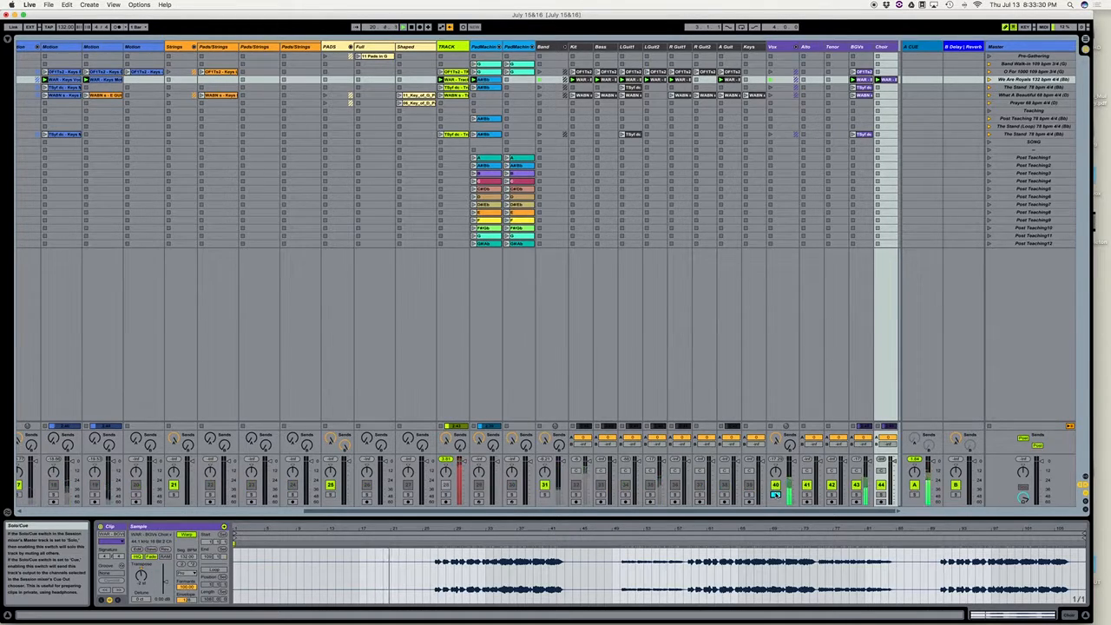
pyautogui.click(776, 495)
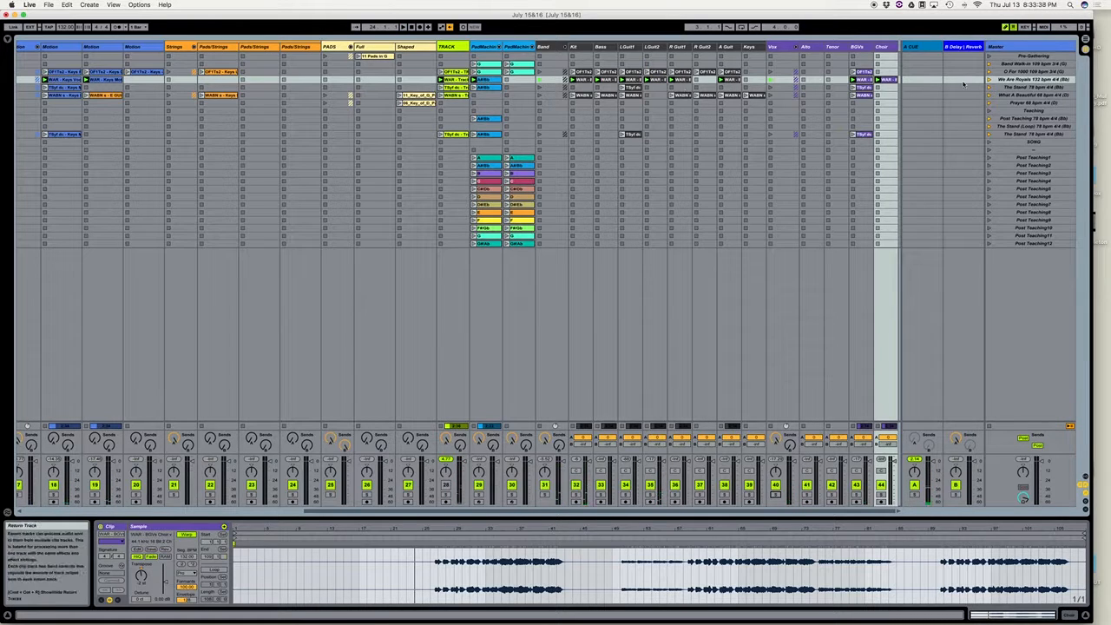
# Step: Resume playback of We Are Royals and mute the Vox and Band groups
pyautogui.click(403, 27)
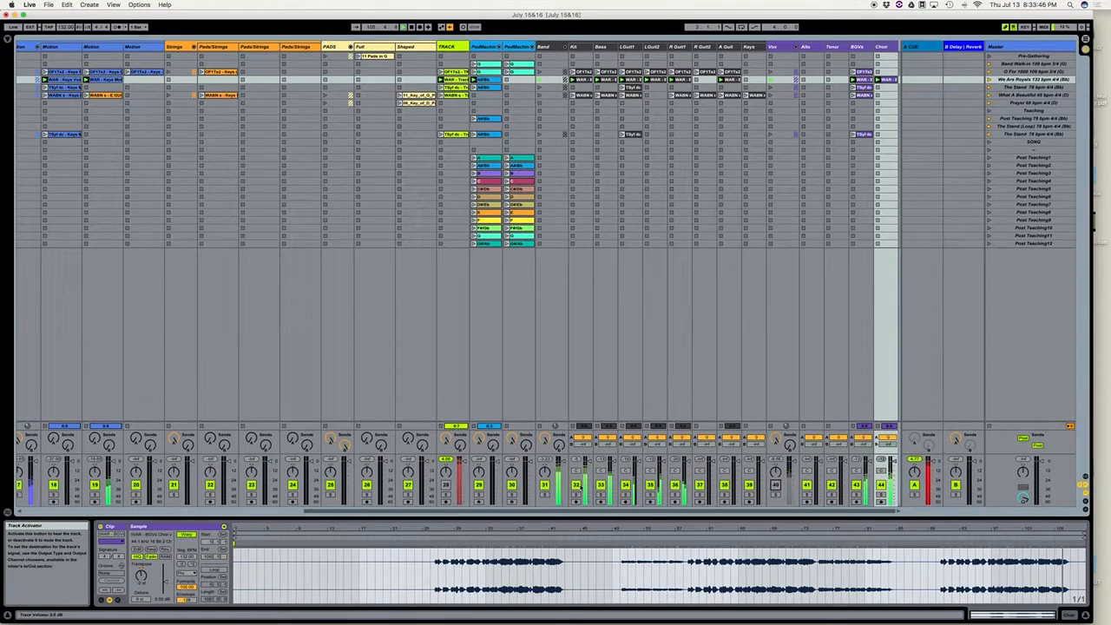
pyautogui.click(546, 485)
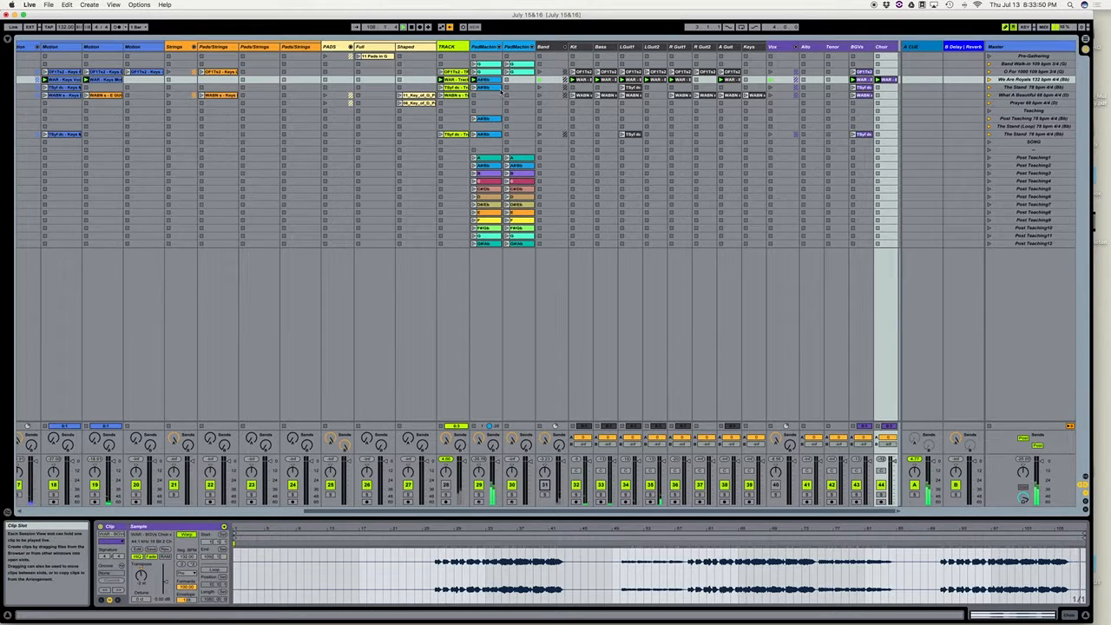
# Step: Open the We Are Royals pad clip on the PadMachine track, listen to the pad, and stop playback
pyautogui.click(487, 84)
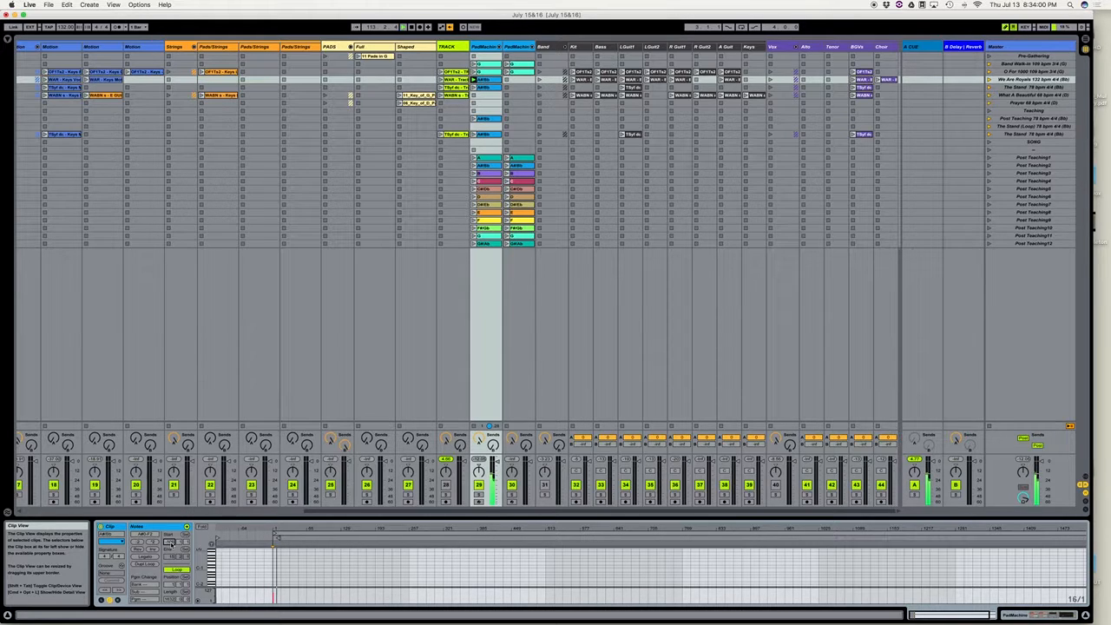
pyautogui.click(990, 80)
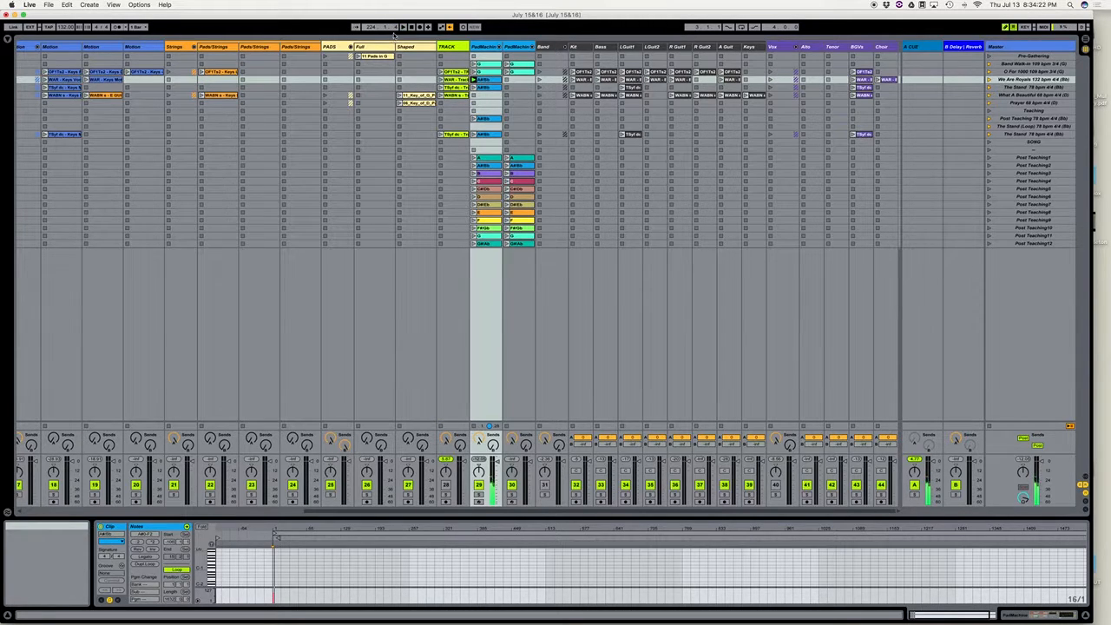
pyautogui.click(412, 28)
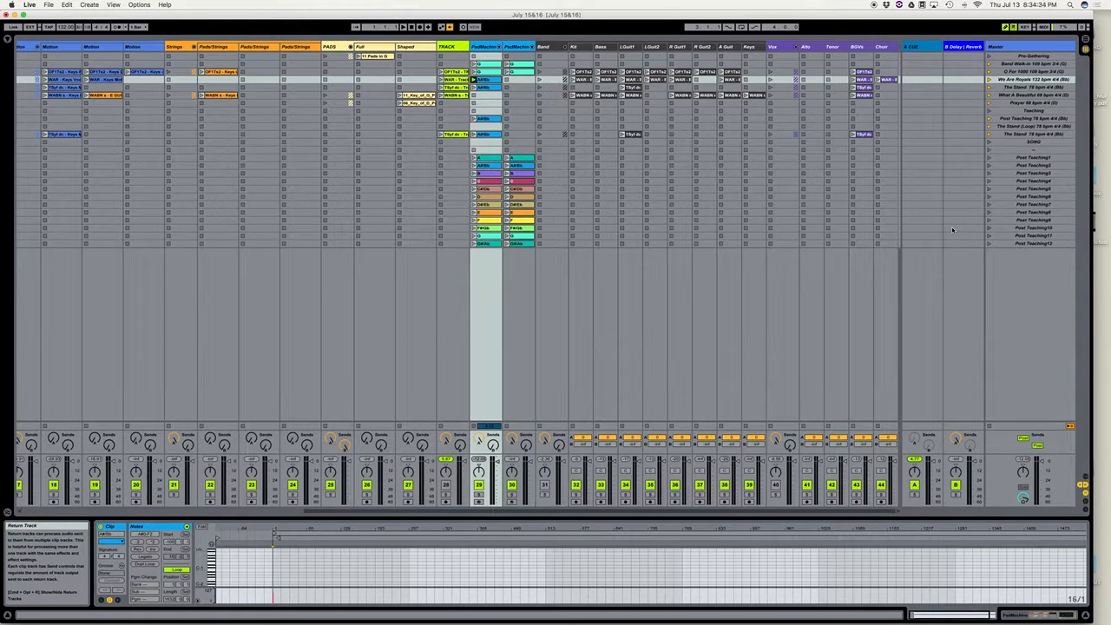
# Step: Fold the Perc, SBass, Leads, Motion, Strings, PADS, Band and Vox groups into single tracks
pyautogui.hscroll(-10, 428, 93)
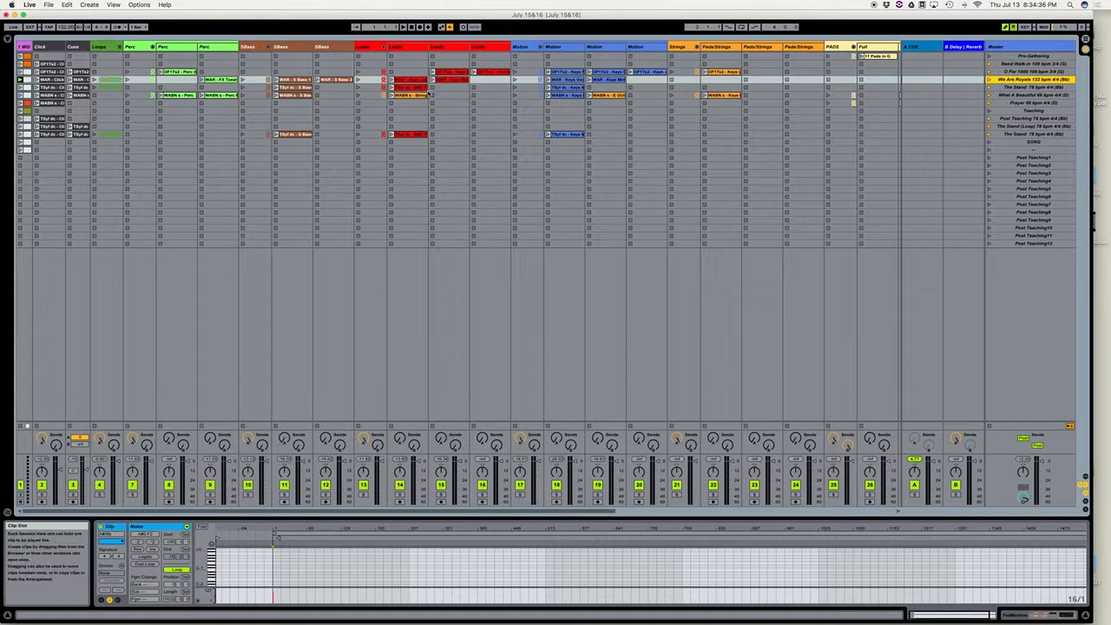
pyautogui.hscroll(3, 180, 48)
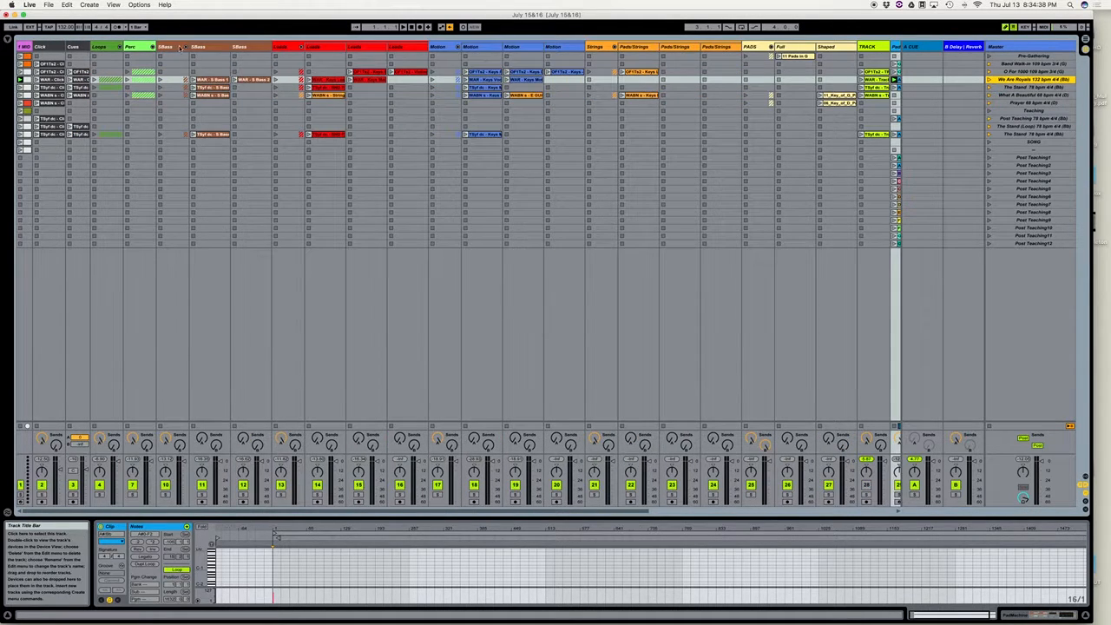
pyautogui.hscroll(3, 182, 48)
pyautogui.click(219, 46)
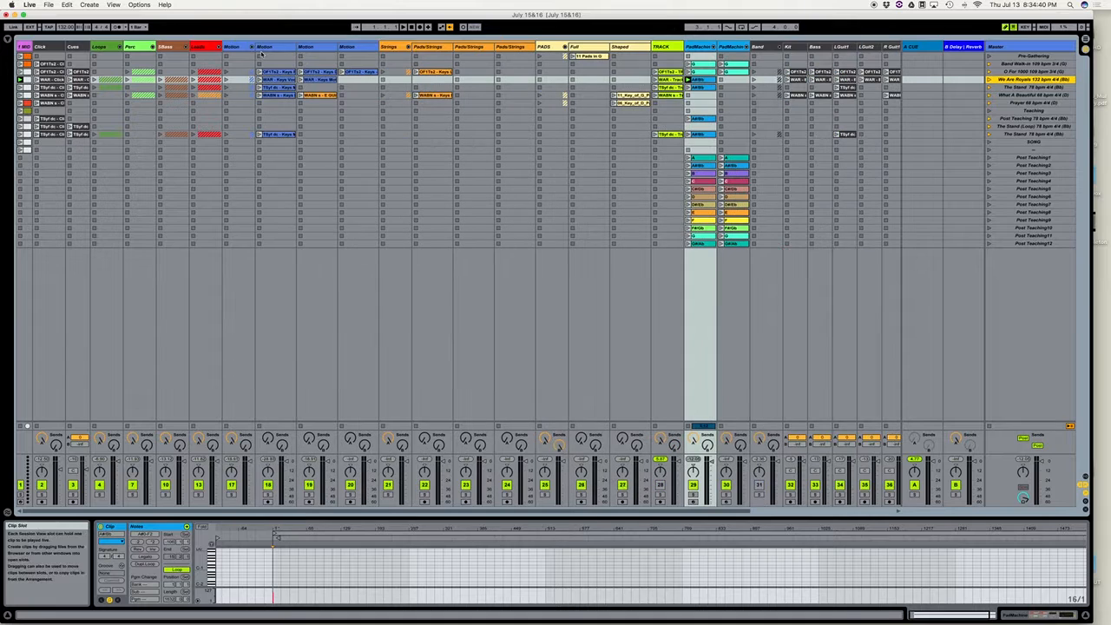
pyautogui.click(260, 50)
pyautogui.click(284, 47)
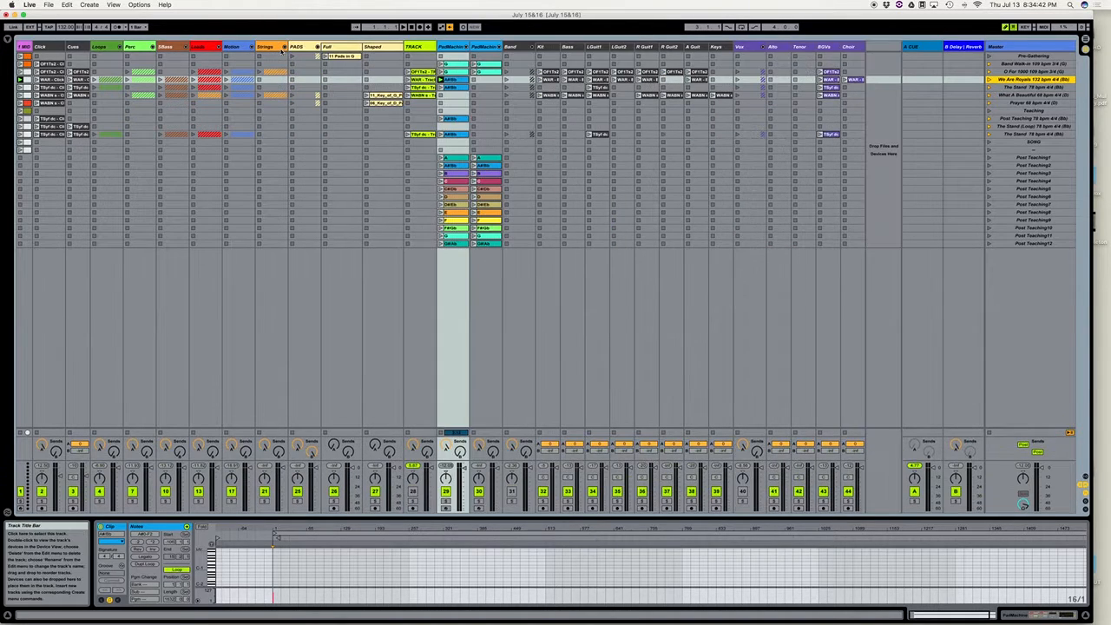
pyautogui.click(317, 47)
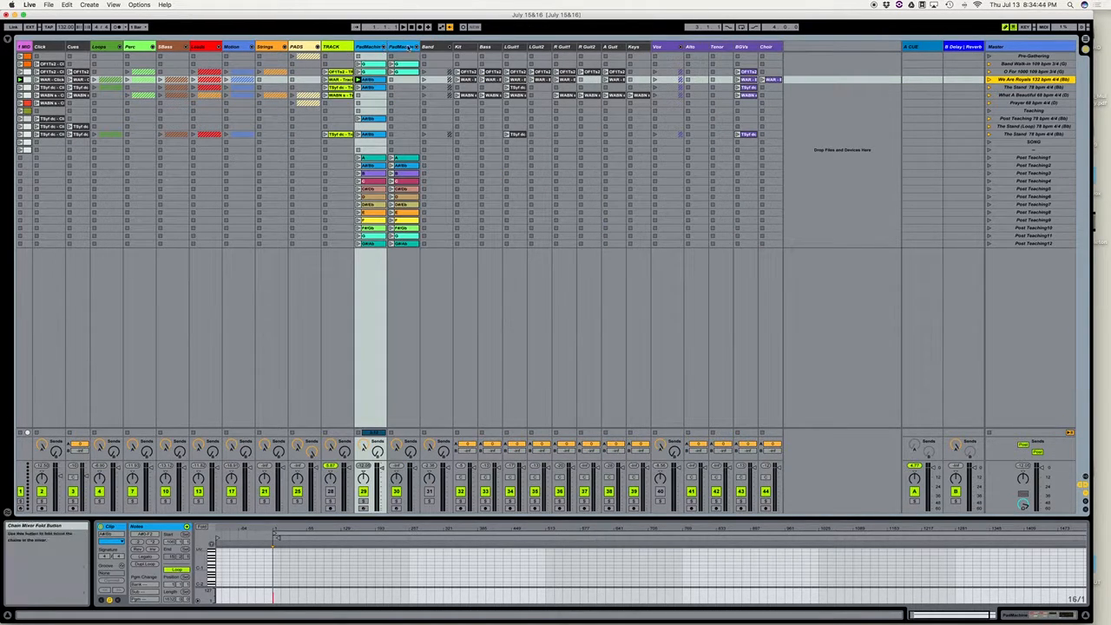
pyautogui.click(446, 48)
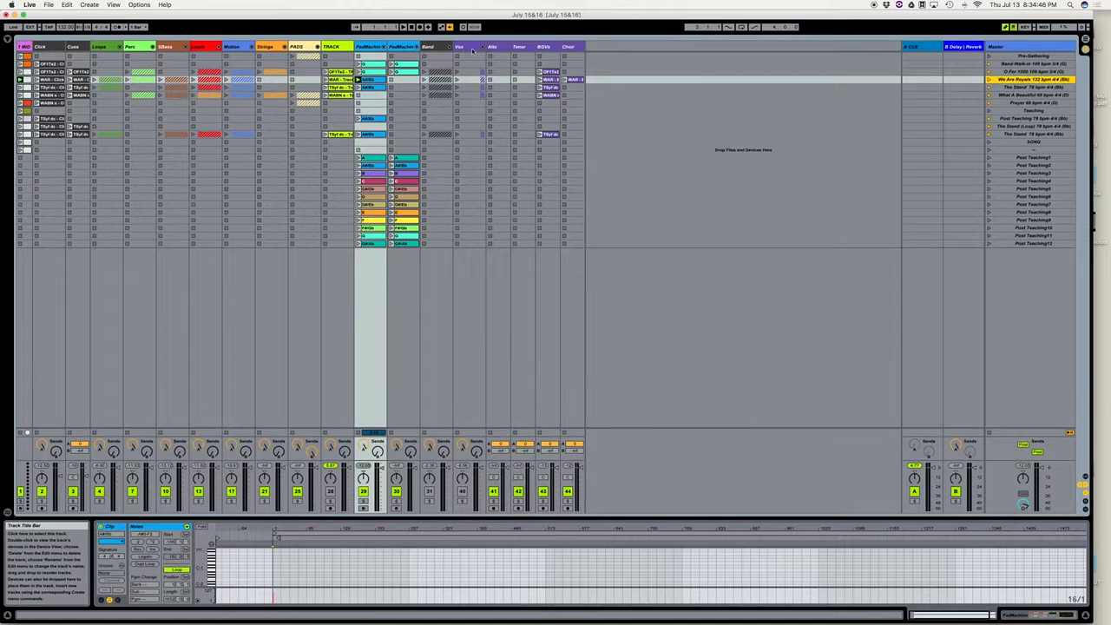
pyautogui.click(483, 48)
# Step: Save the set, then collect all and save with files from elsewhere, other Projects and the User Library, excluding Factory Packs
pyautogui.press('super+s')
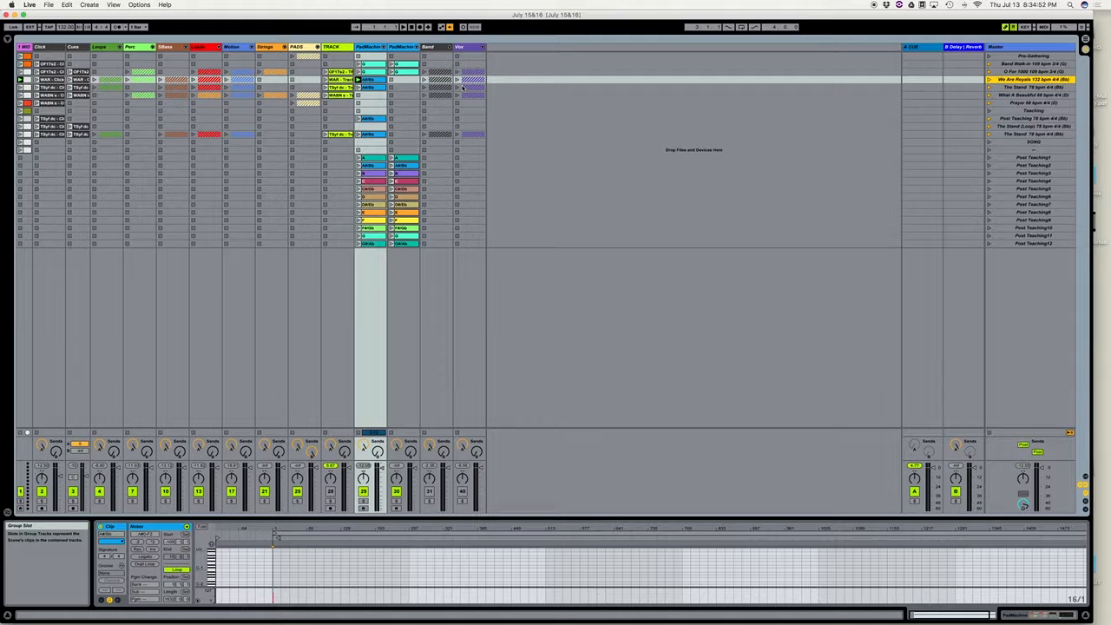
pyautogui.click(49, 5)
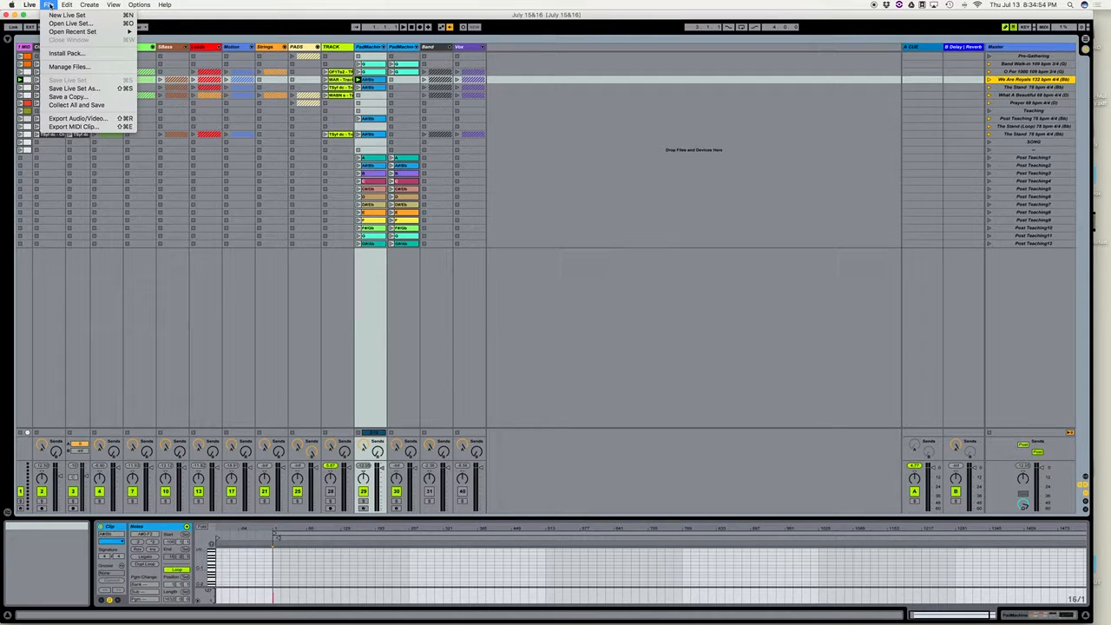
pyautogui.click(101, 105)
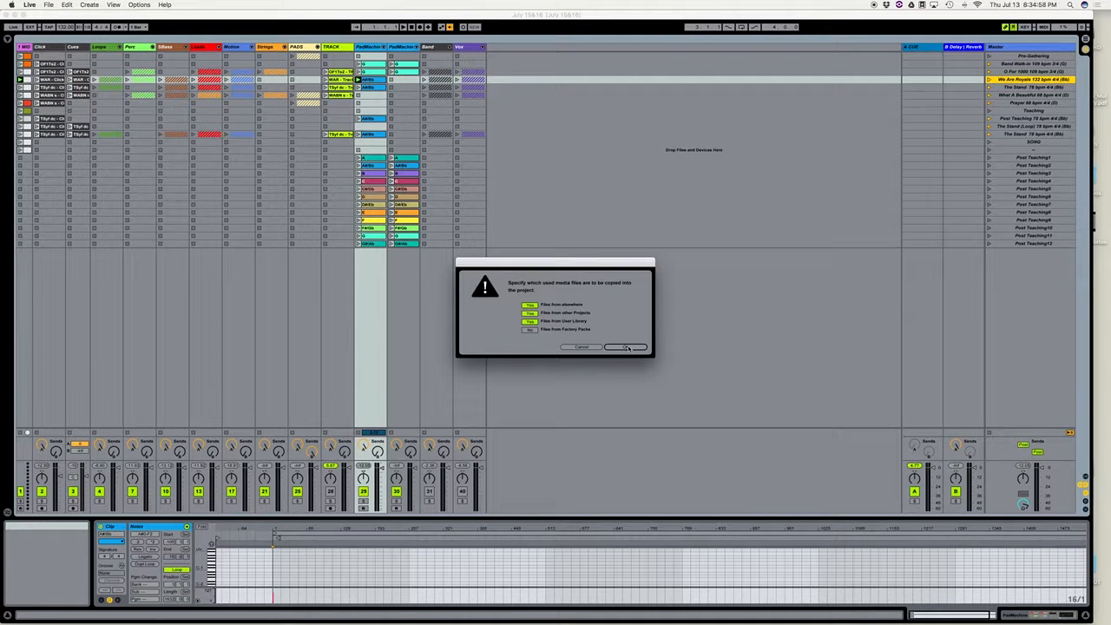
pyautogui.click(628, 347)
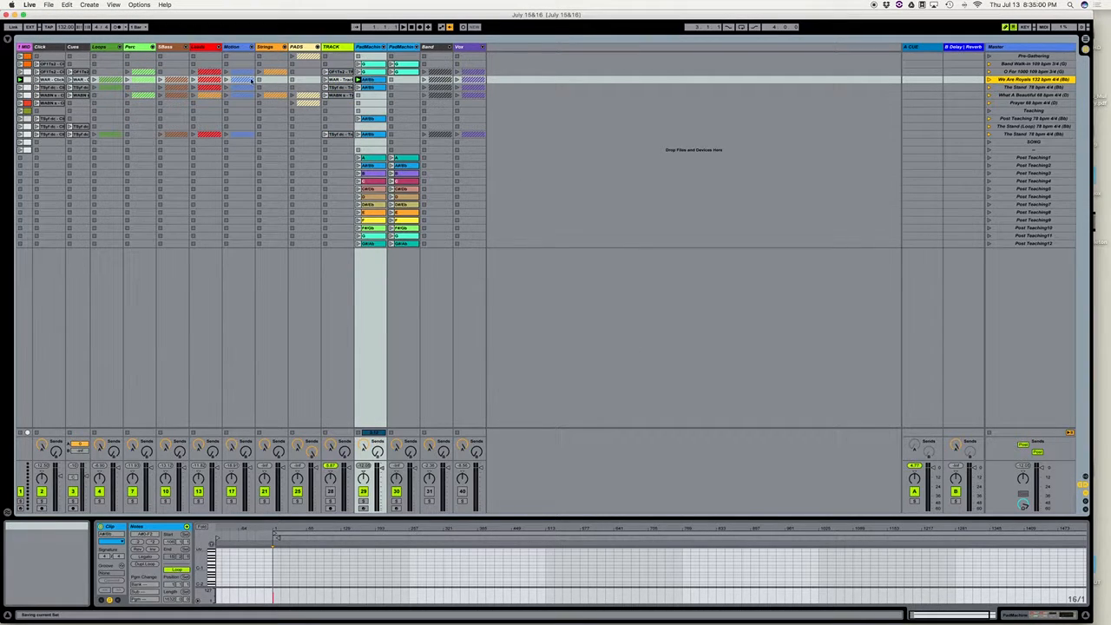